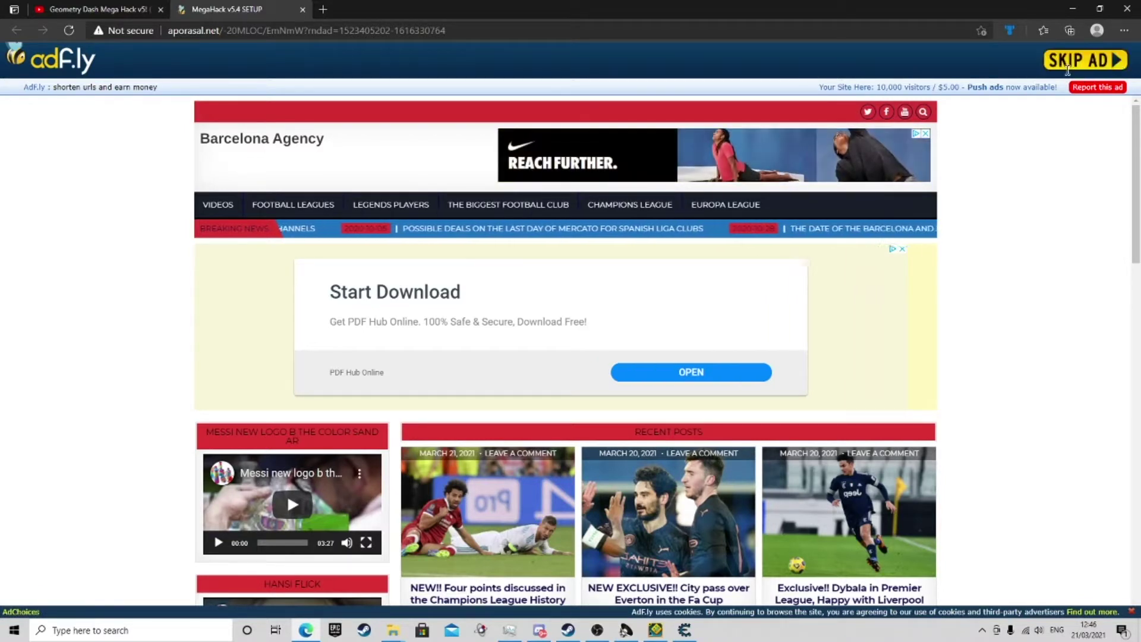
# Download MegaHack v5.4 SETUP.exe (14.56MB) from MediaFire and open it
pyautogui.click(1075, 59)
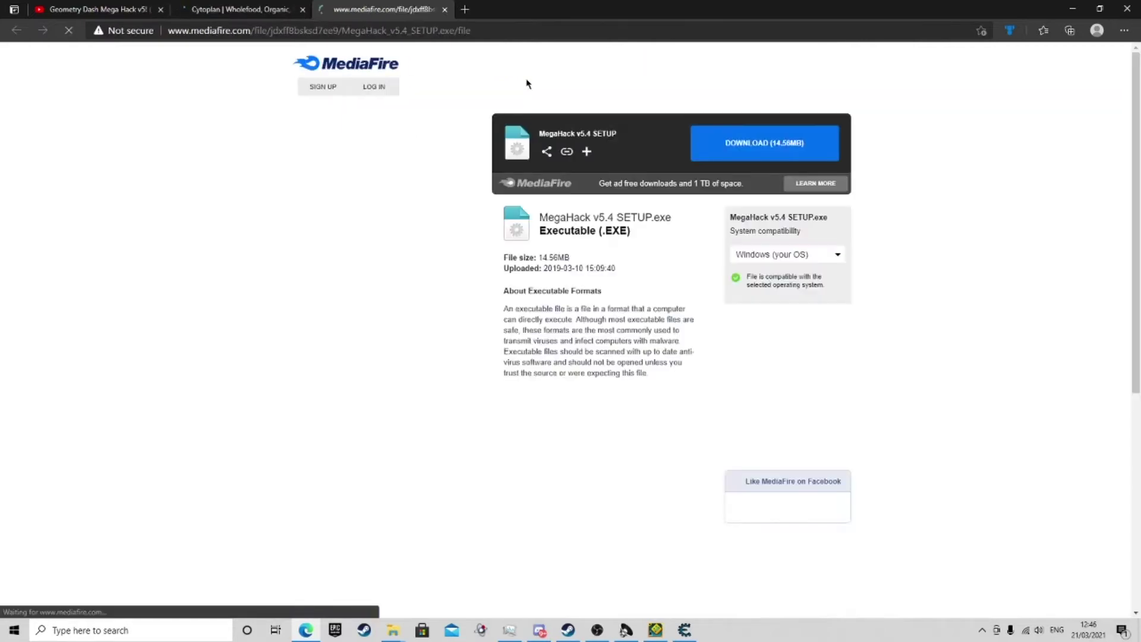
pyautogui.click(814, 141)
pyautogui.click(866, 68)
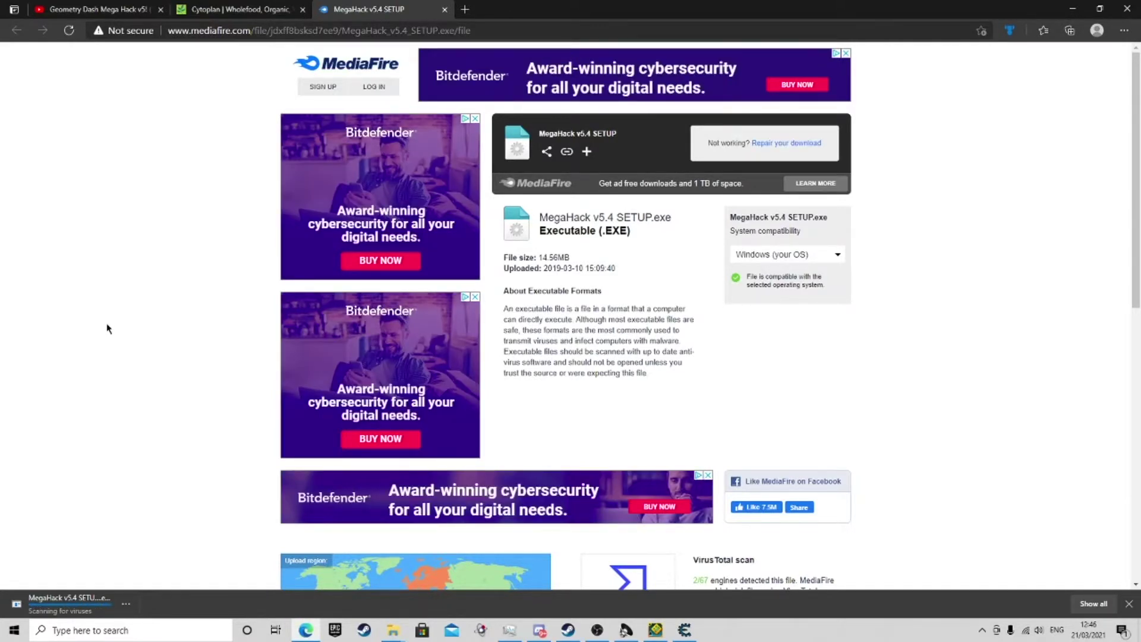
pyautogui.click(77, 604)
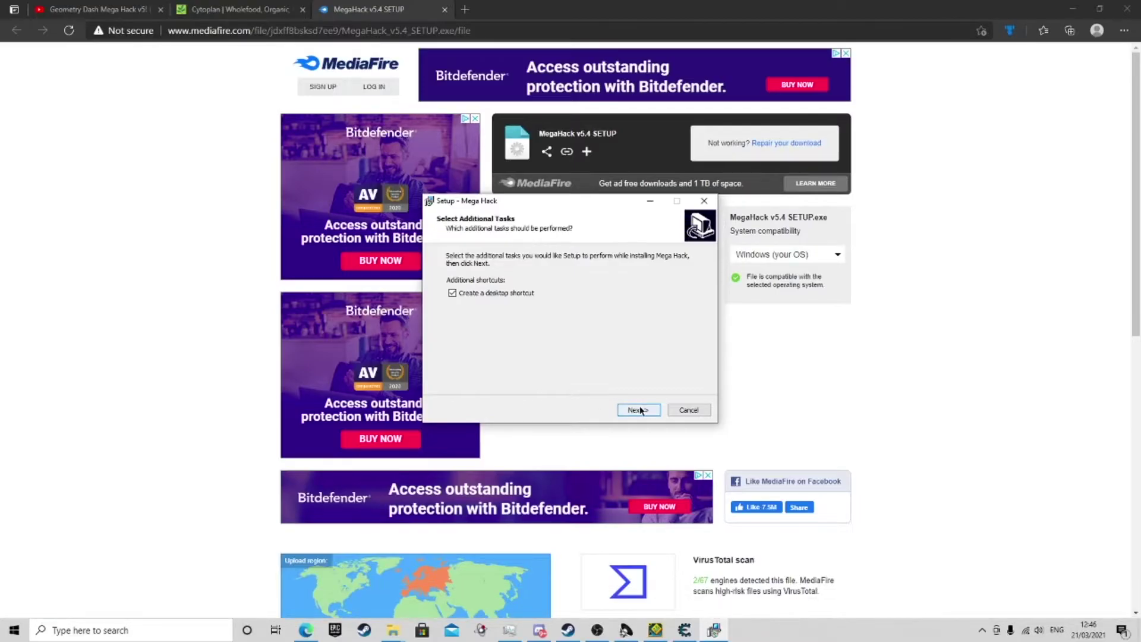
# Install Mega Hack with a desktop shortcut and finish with Launch Mega Hack checked
pyautogui.click(640, 411)
pyautogui.click(639, 411)
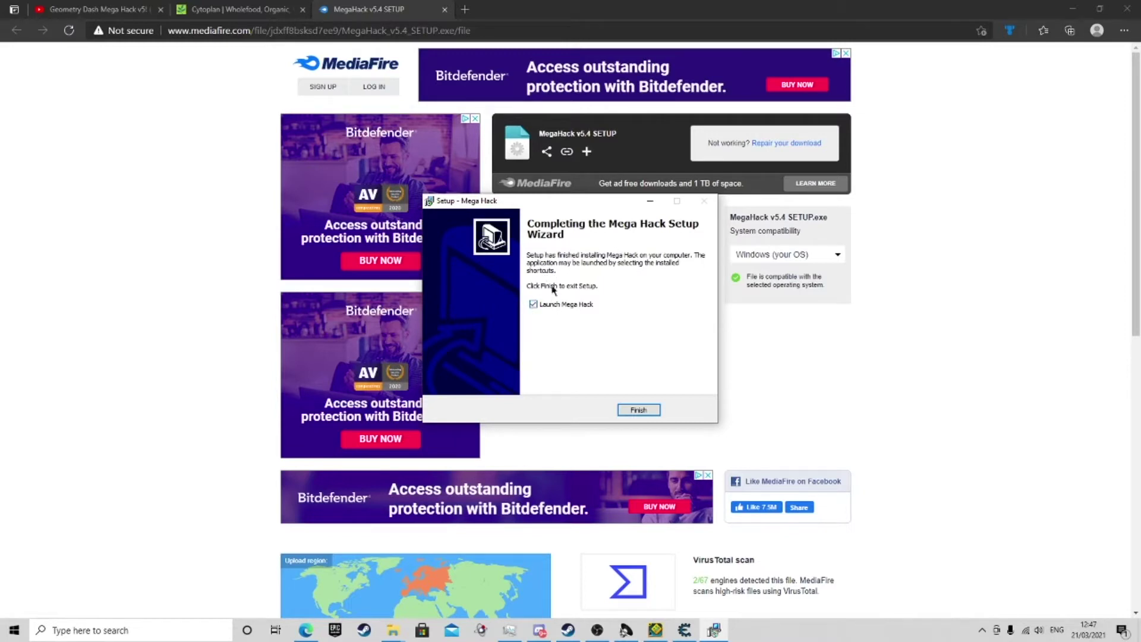
pyautogui.click(639, 410)
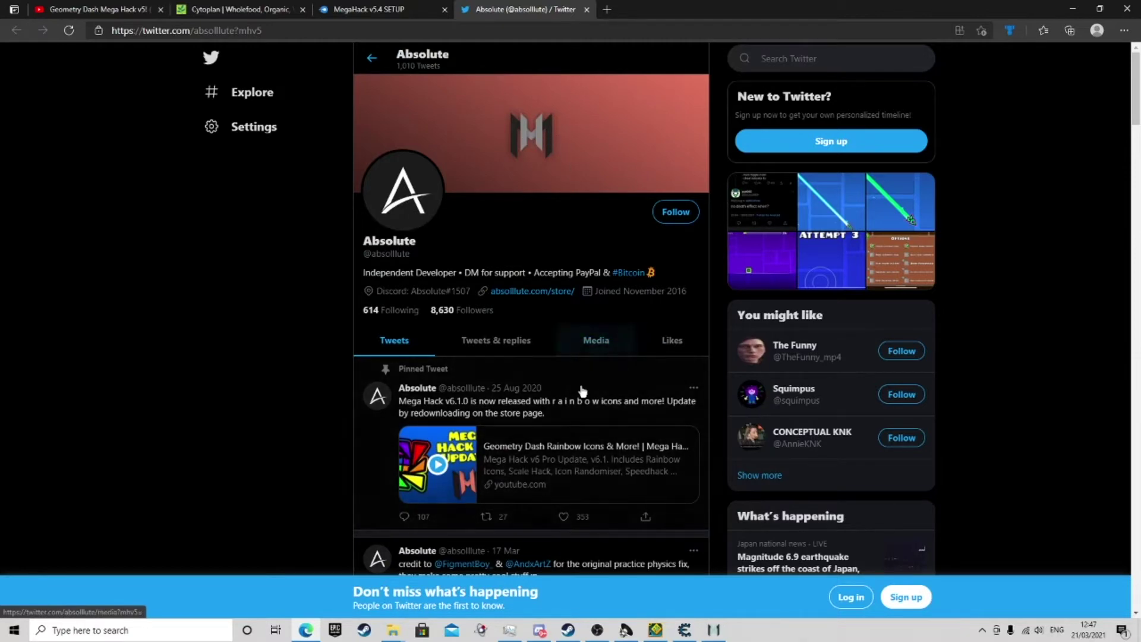
pyautogui.moveTo(714, 631)
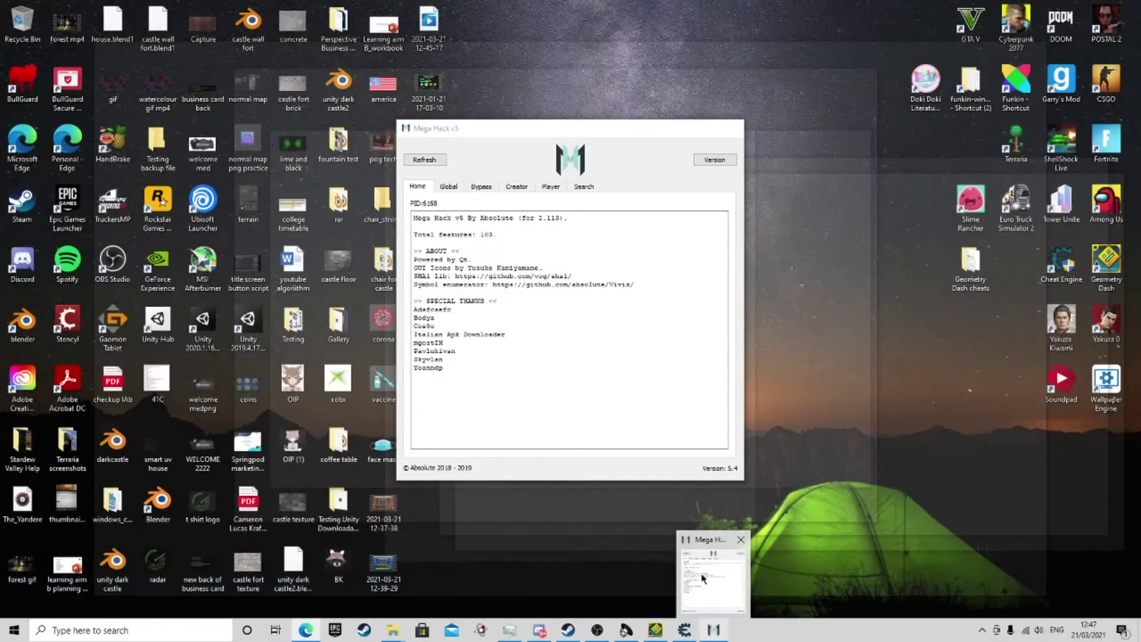
# Glance at the Mega Hack v5 window, then go to the browser's video tabs
pyautogui.click(714, 571)
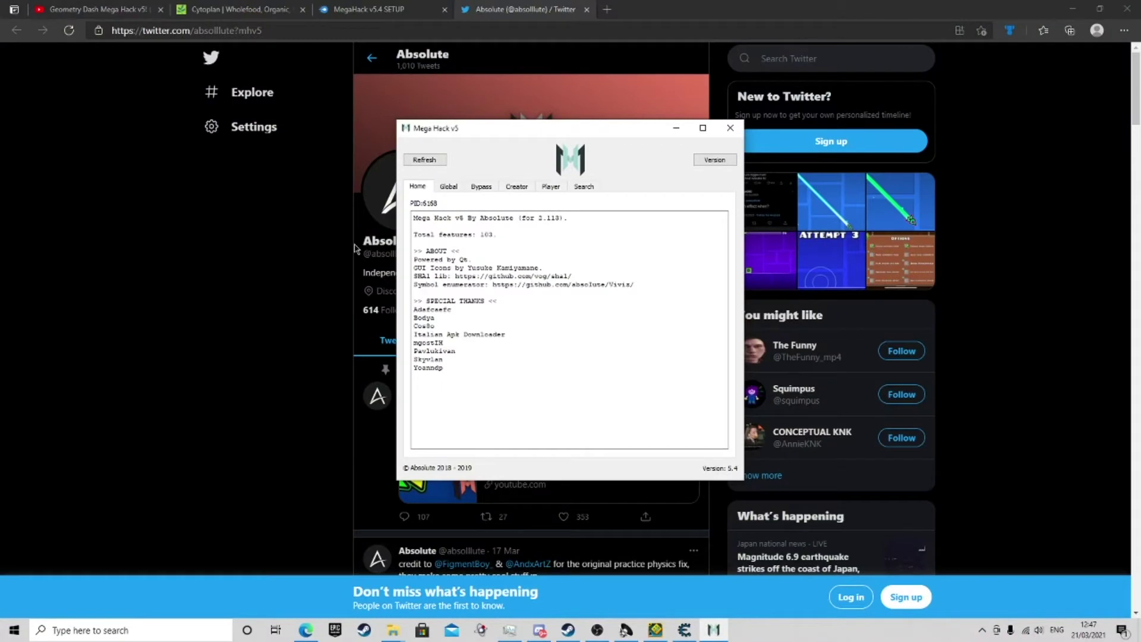
pyautogui.click(348, 257)
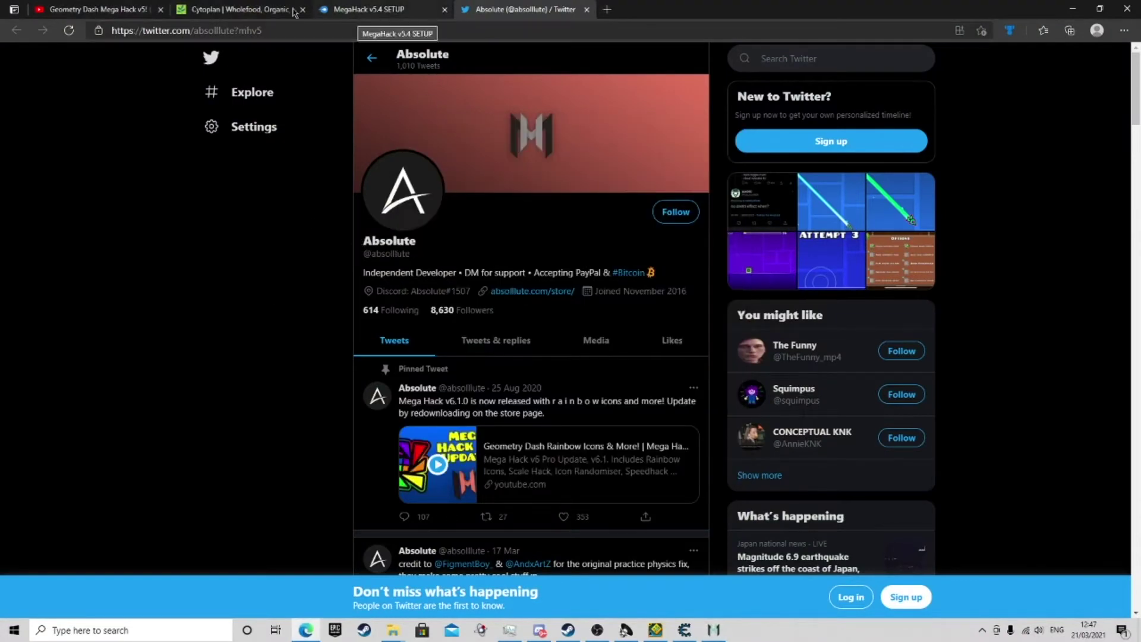
pyautogui.click(121, 7)
pyautogui.click(204, 8)
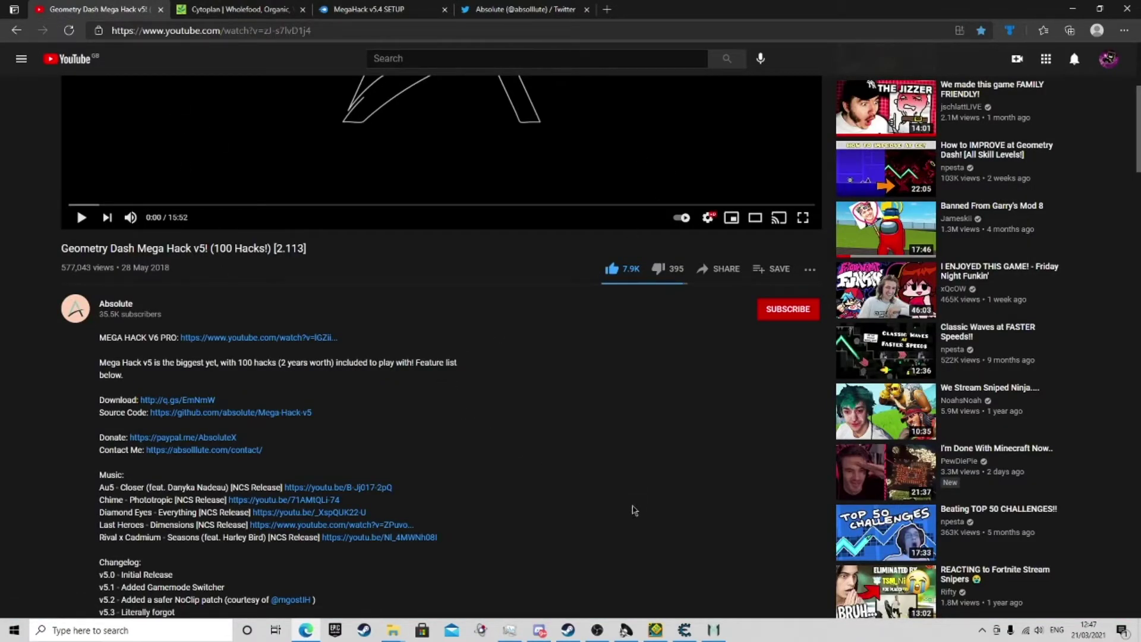
# Bring up Cheat Engine, then Mega Hack v5 showing its Global hacks list
pyautogui.click(714, 633)
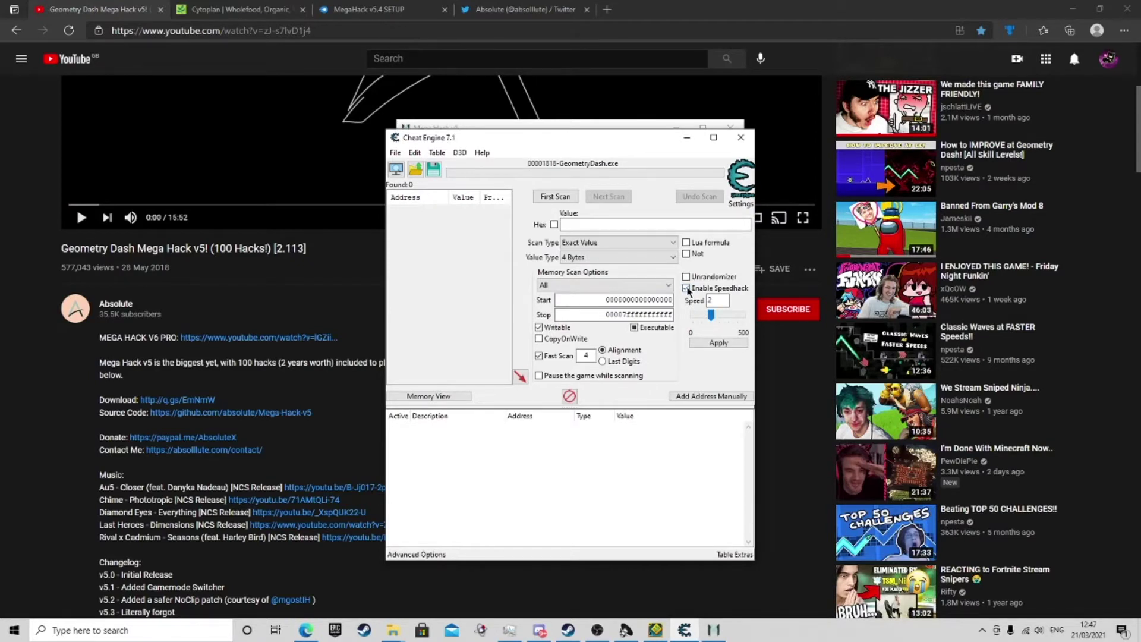
pyautogui.click(721, 630)
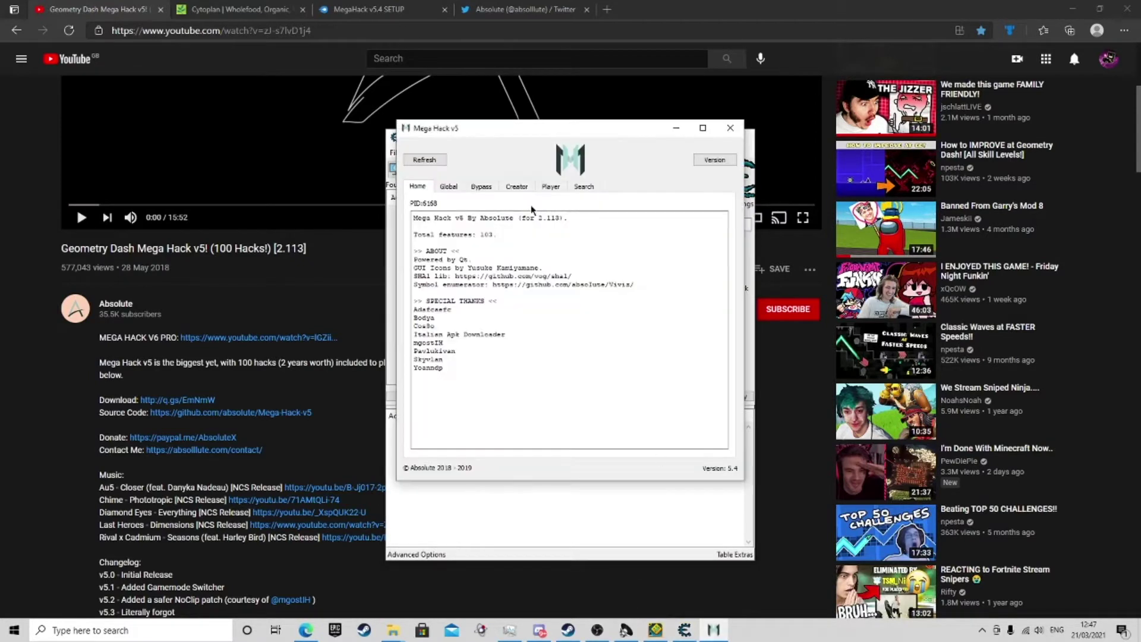
pyautogui.click(460, 189)
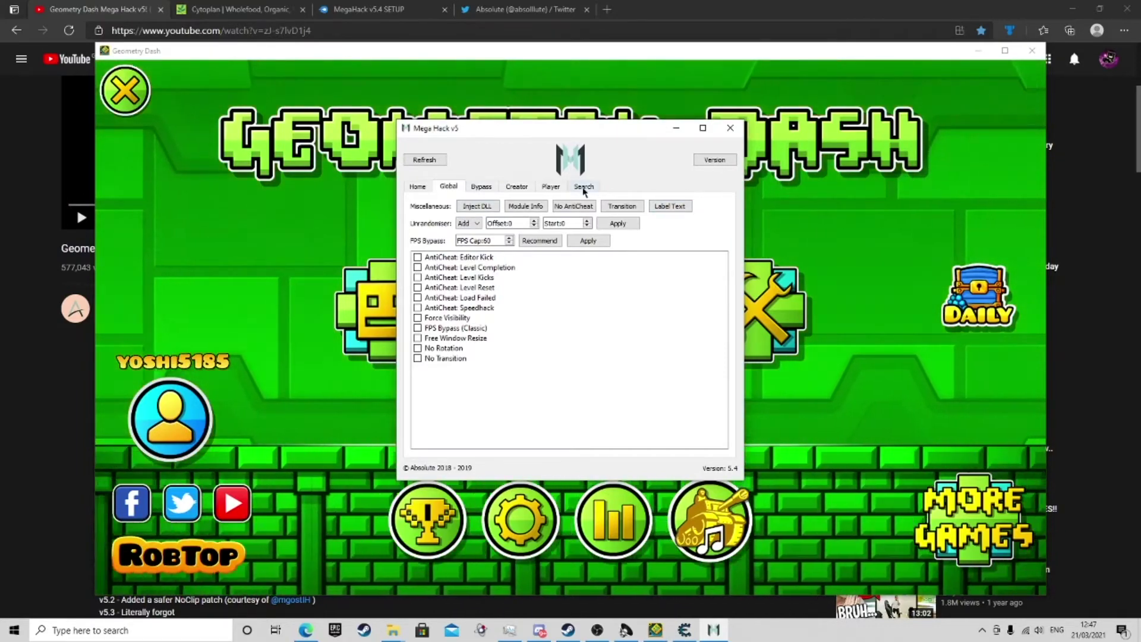
# Search 'speed' to enable AntiCheat: Speedhack, then apply Cheat Engine's speedhack at speed 2
pyautogui.click(584, 188)
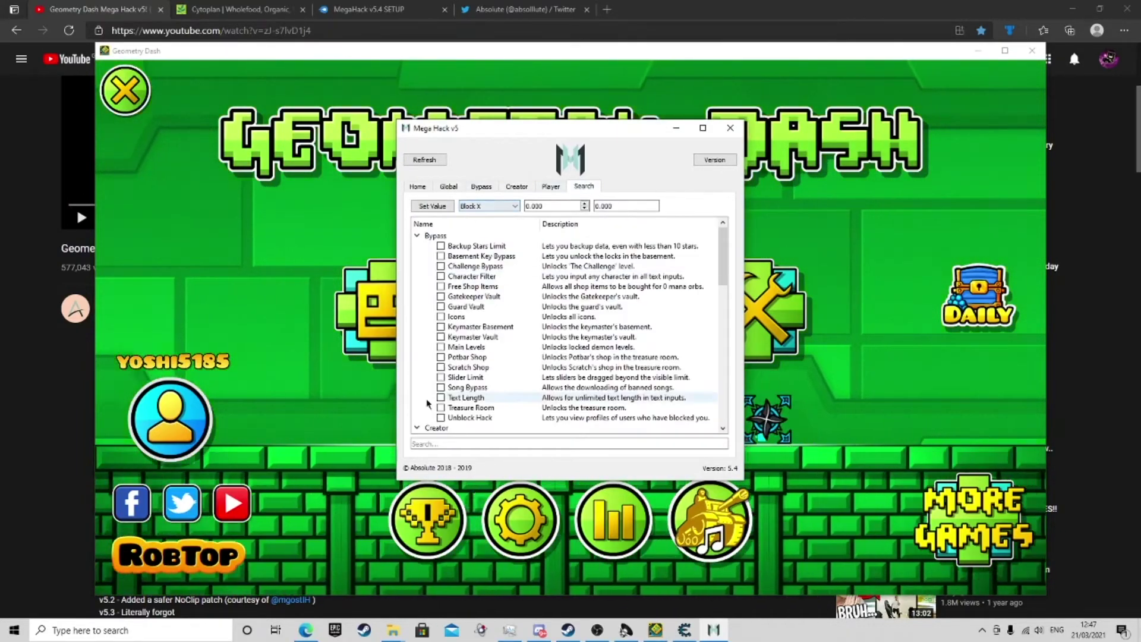
pyautogui.click(438, 443)
pyautogui.write('speed')
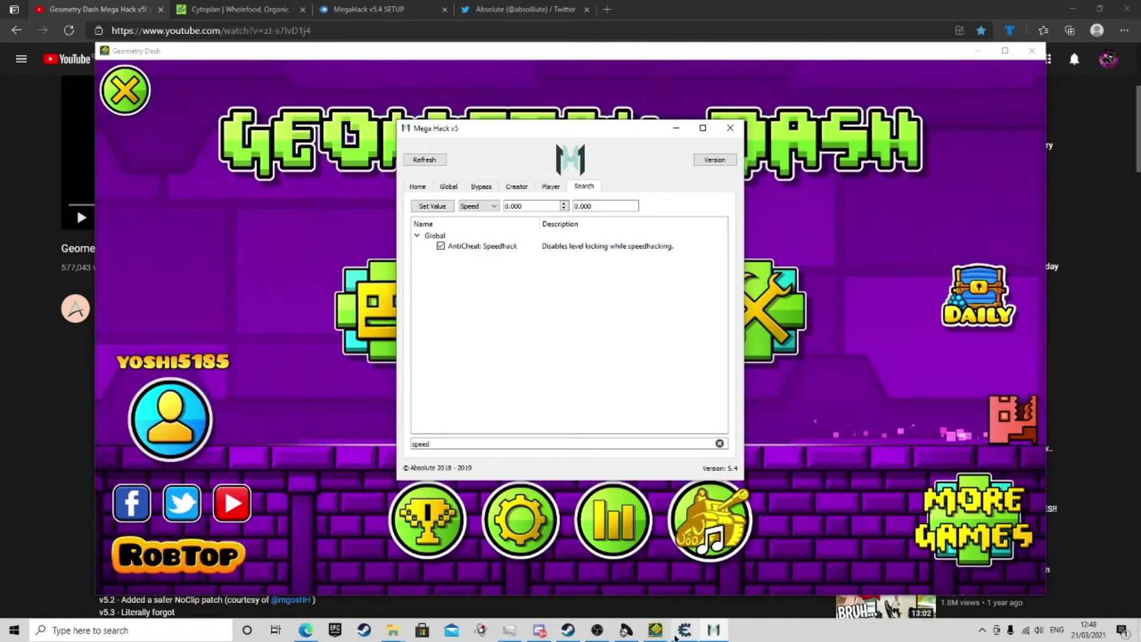
pyautogui.hotkey('alt', 'Tab')
pyautogui.click(687, 288)
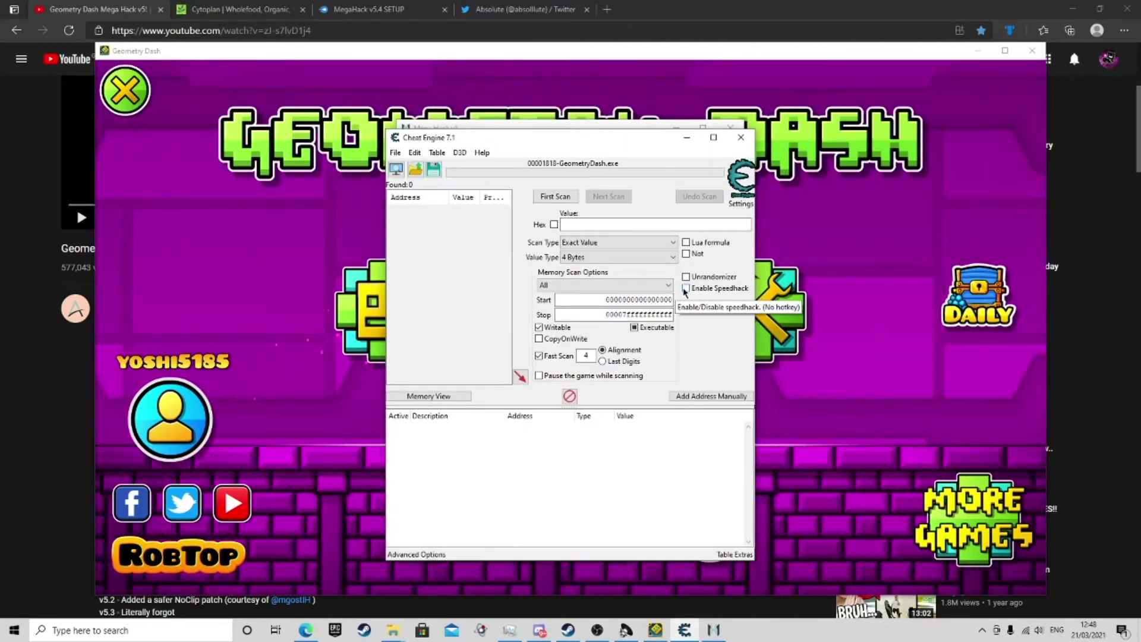
pyautogui.moveTo(711, 315); pyautogui.dragTo(711, 315)
pyautogui.click(719, 342)
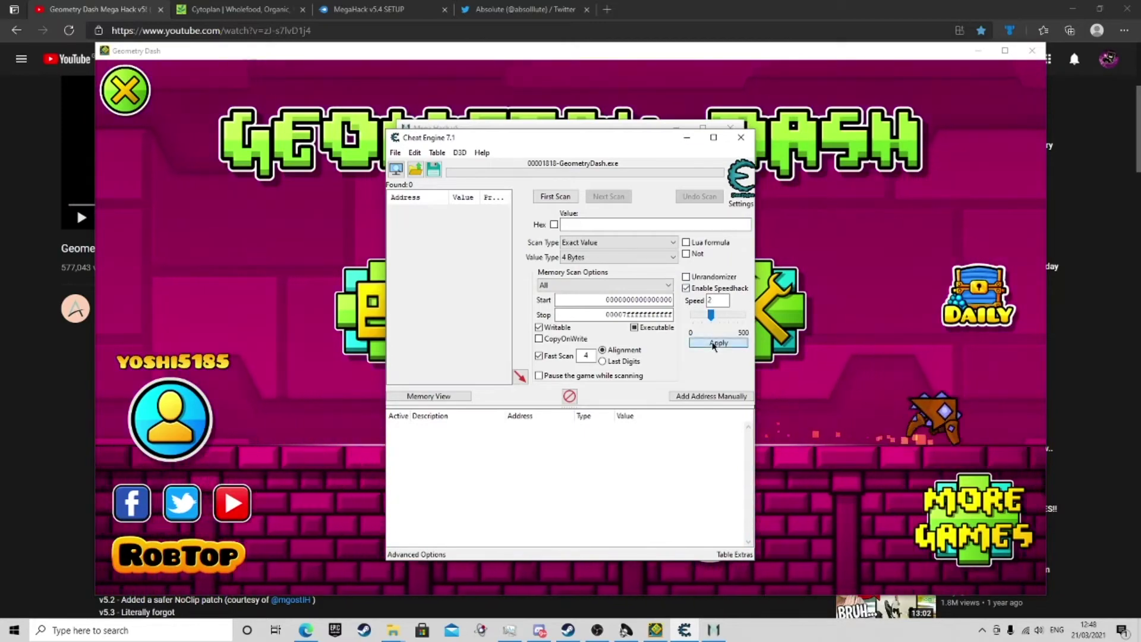
# Play a sped-up Stereo Madness attempt with two jumps, then pause and exit
pyautogui.click(836, 356)
pyautogui.click(621, 348)
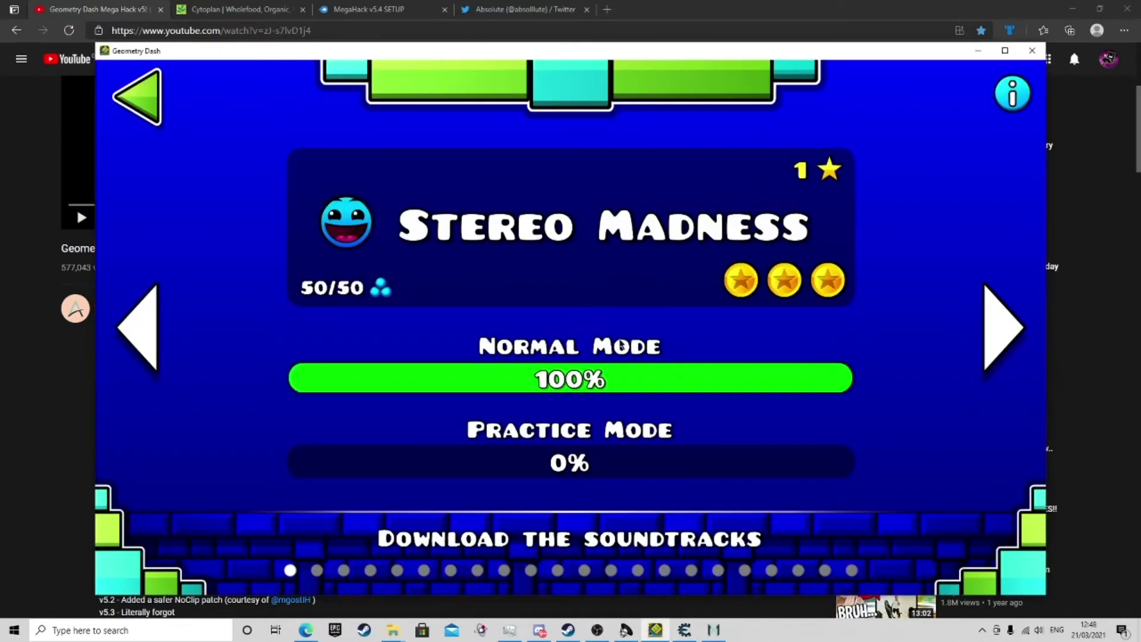
pyautogui.click(639, 262)
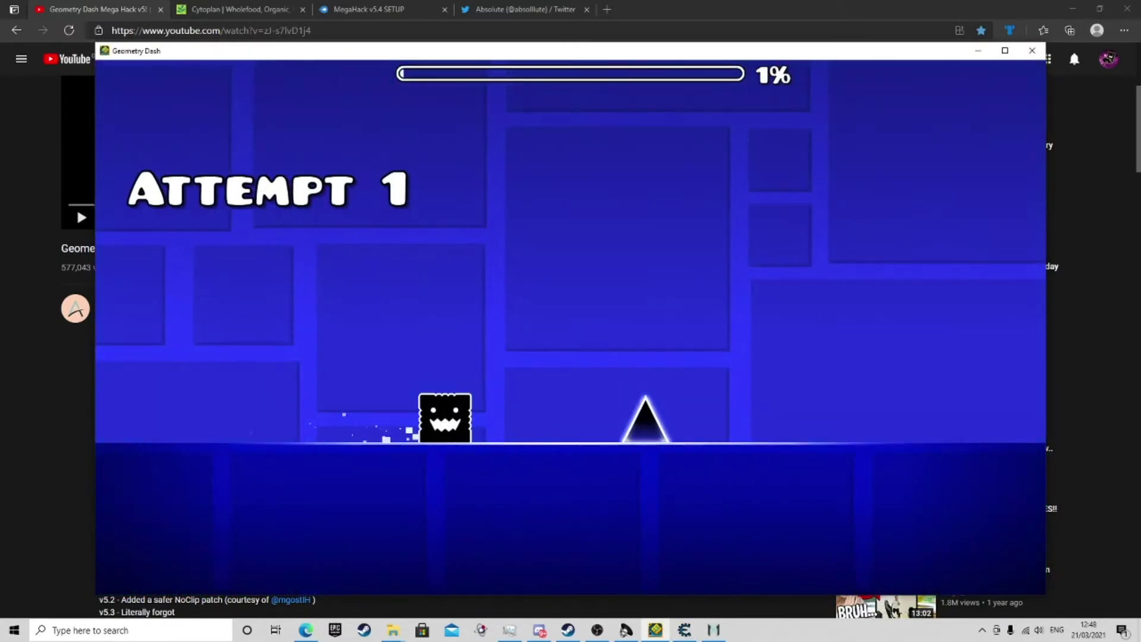
pyautogui.press('space')
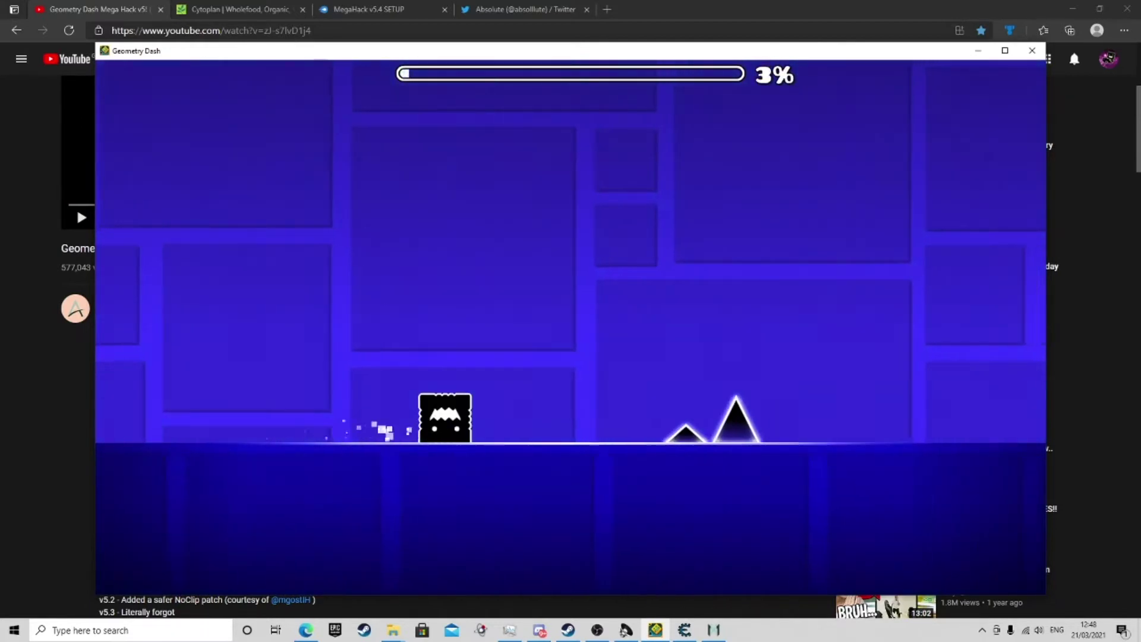
pyautogui.press('space')
pyautogui.press('space')
pyautogui.press('space')
pyautogui.press('space')
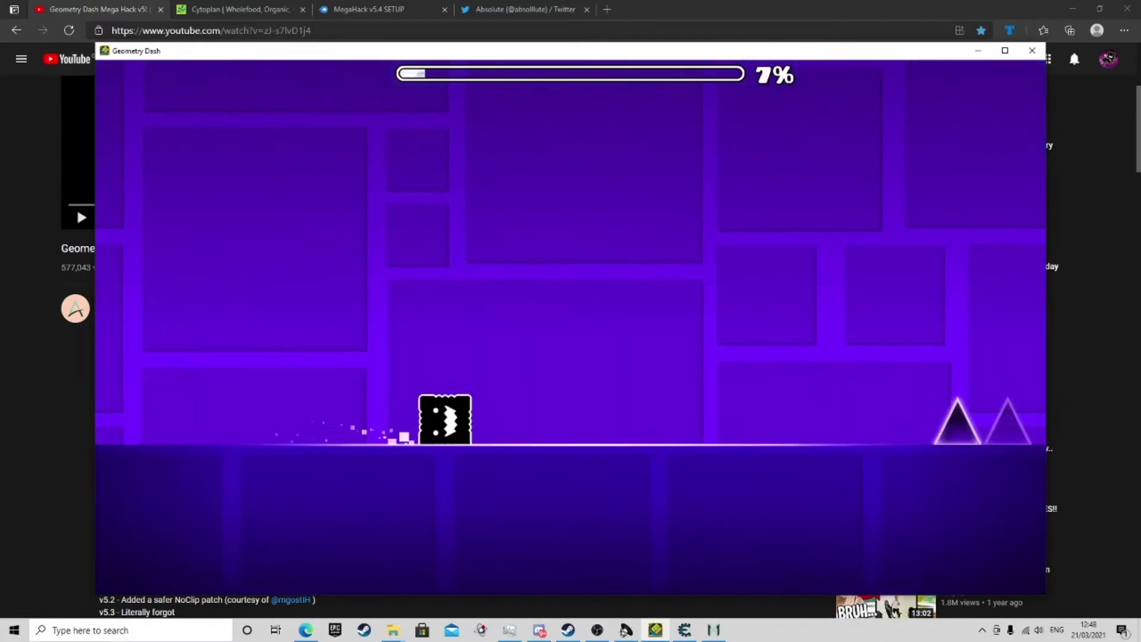
pyautogui.press('Escape')
pyautogui.press('Escape')
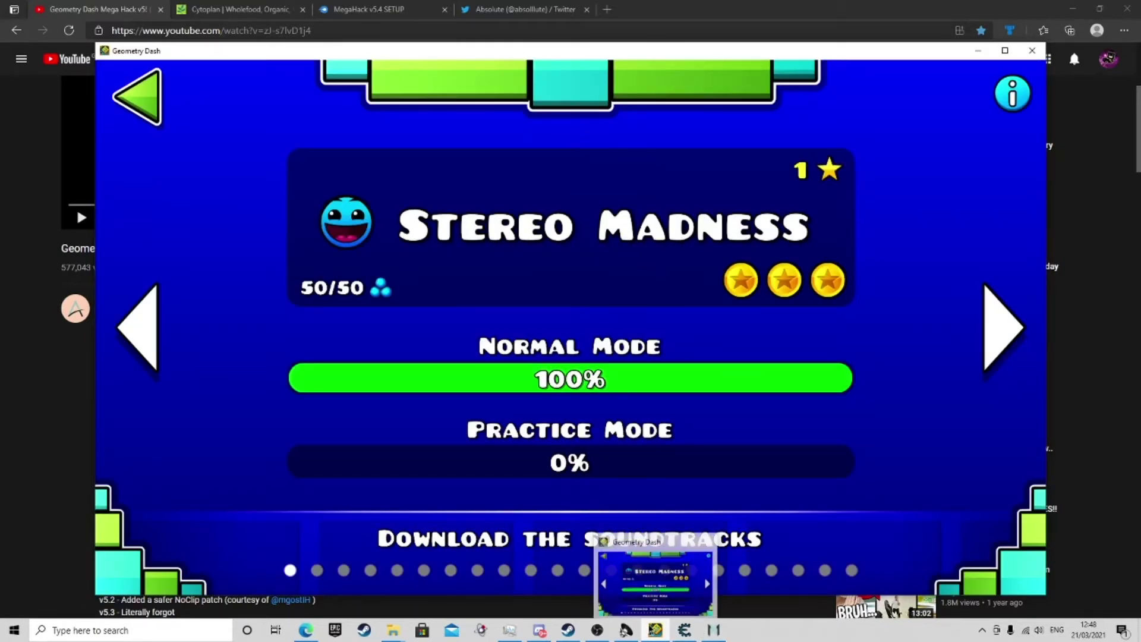
pyautogui.moveTo(714, 631)
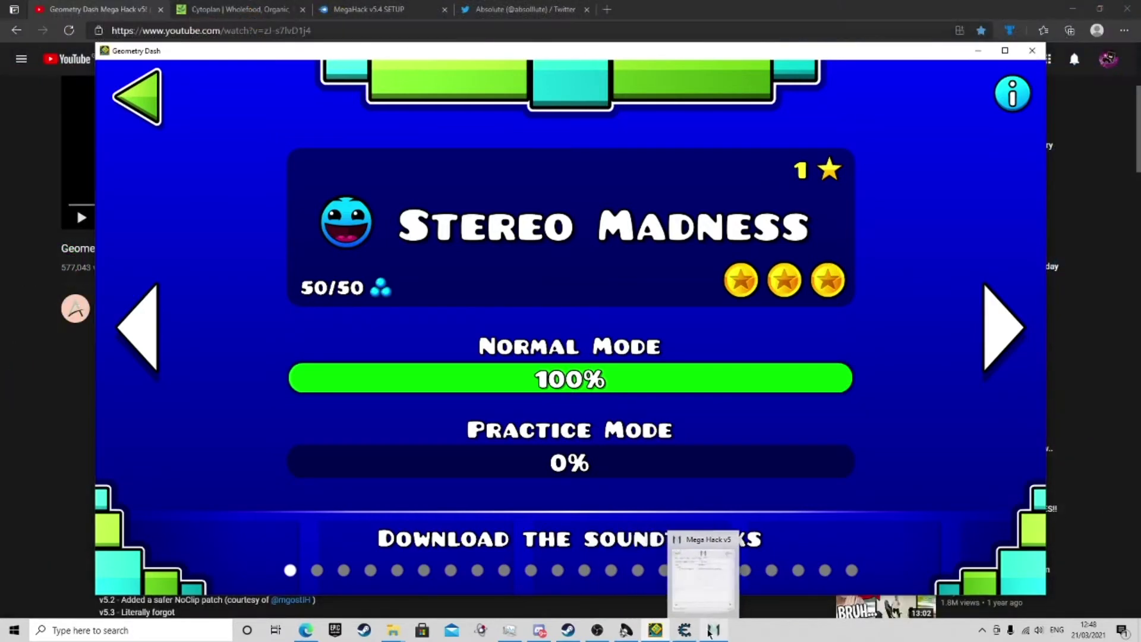
# Bring up Mega Hack v5's Player hacks list to enable NoClip
pyautogui.click(721, 591)
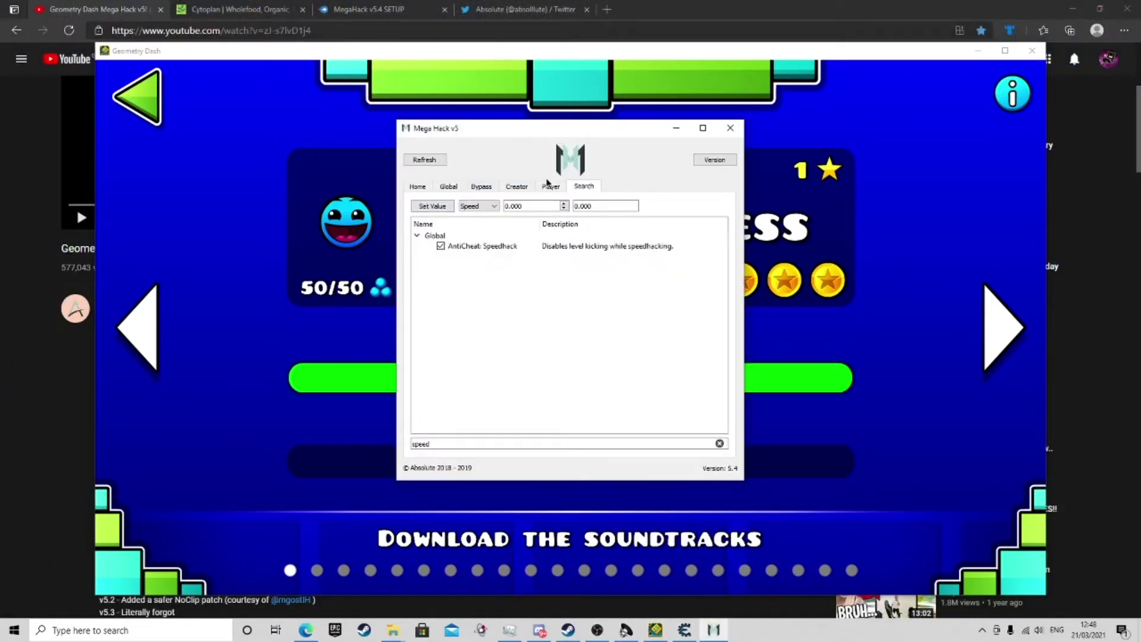
pyautogui.click(548, 184)
pyautogui.click(548, 189)
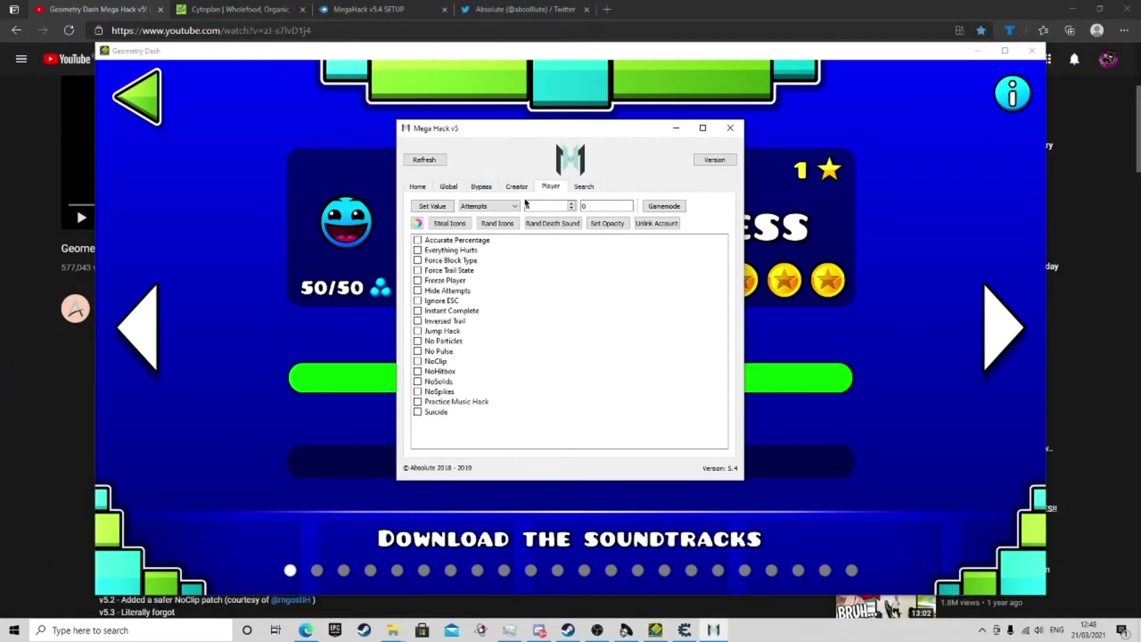
# Return to Geometry Dash and start Stereo Madness with NoClip on
pyautogui.click(685, 630)
pyautogui.click(851, 325)
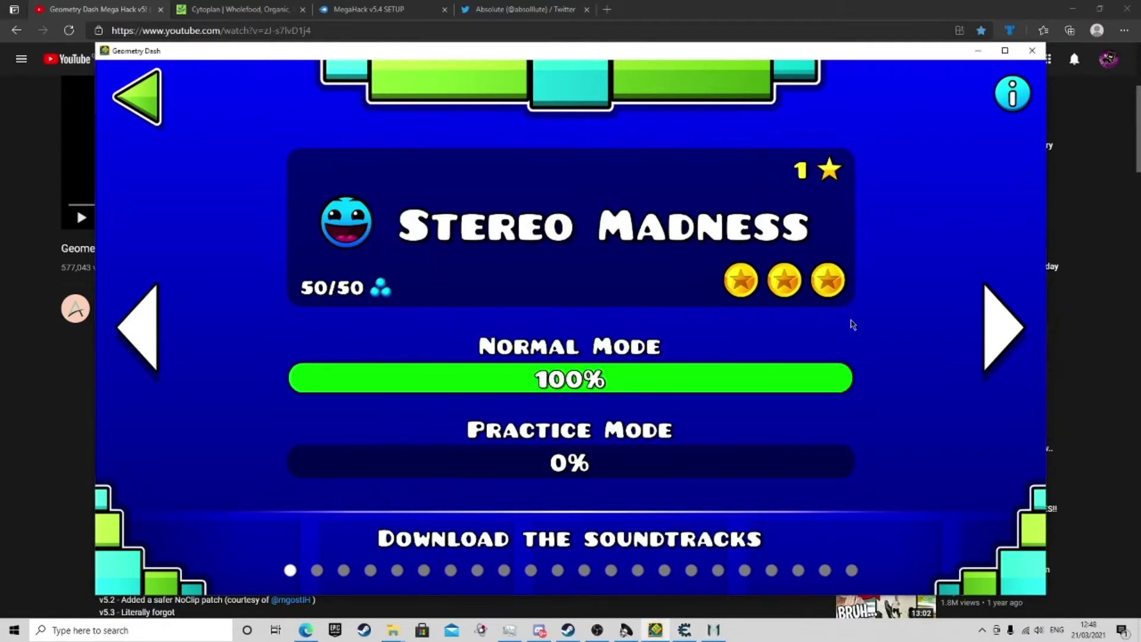
pyautogui.click(718, 630)
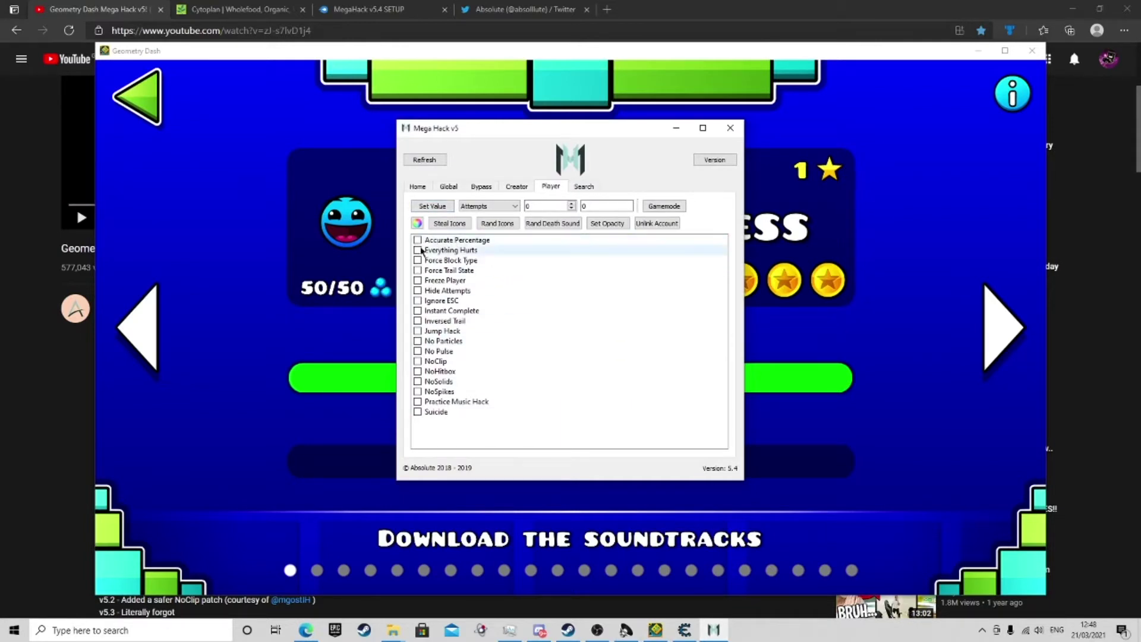
pyautogui.click(352, 342)
pyautogui.click(434, 247)
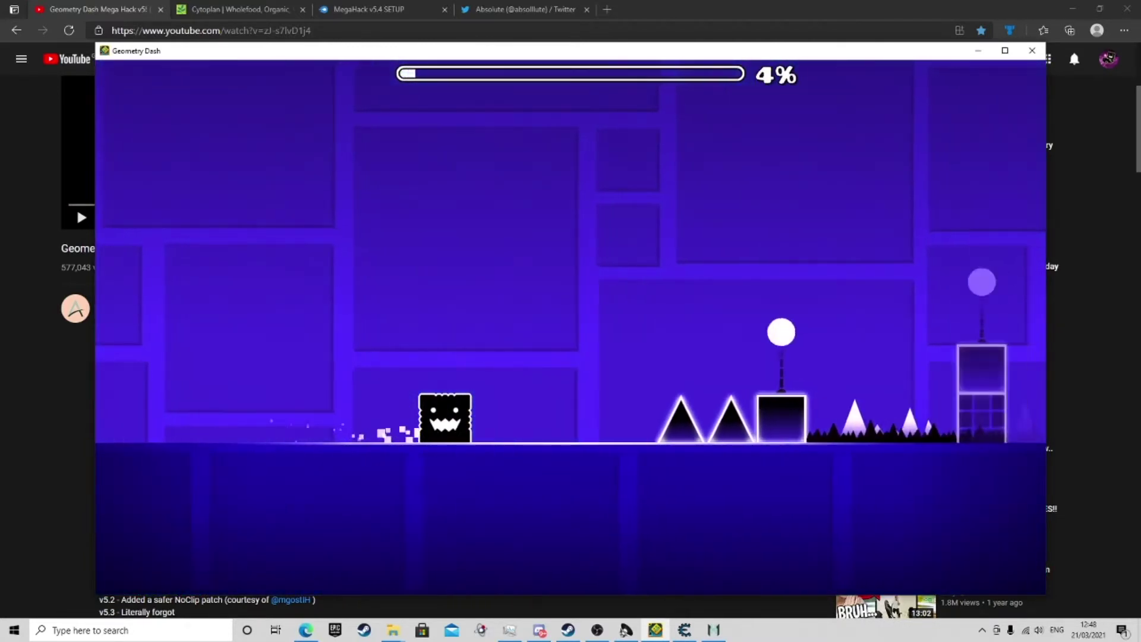
# Exit the NoClip attempt and replay Stereo Madness with two jumps before pausing
pyautogui.press('Escape')
pyautogui.press('Escape')
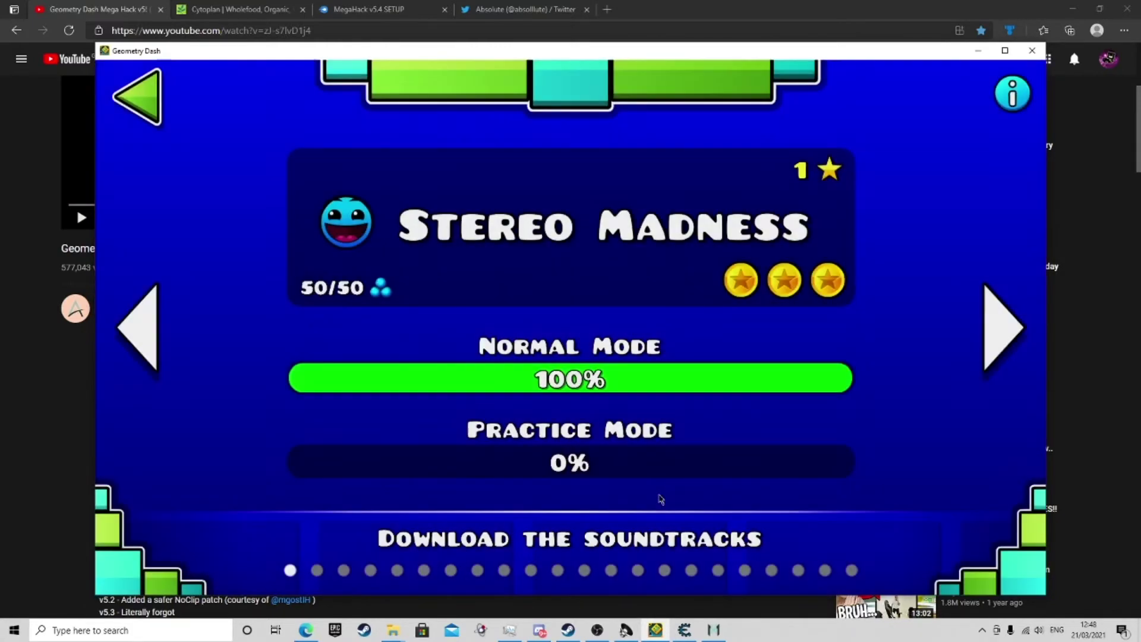
pyautogui.click(684, 630)
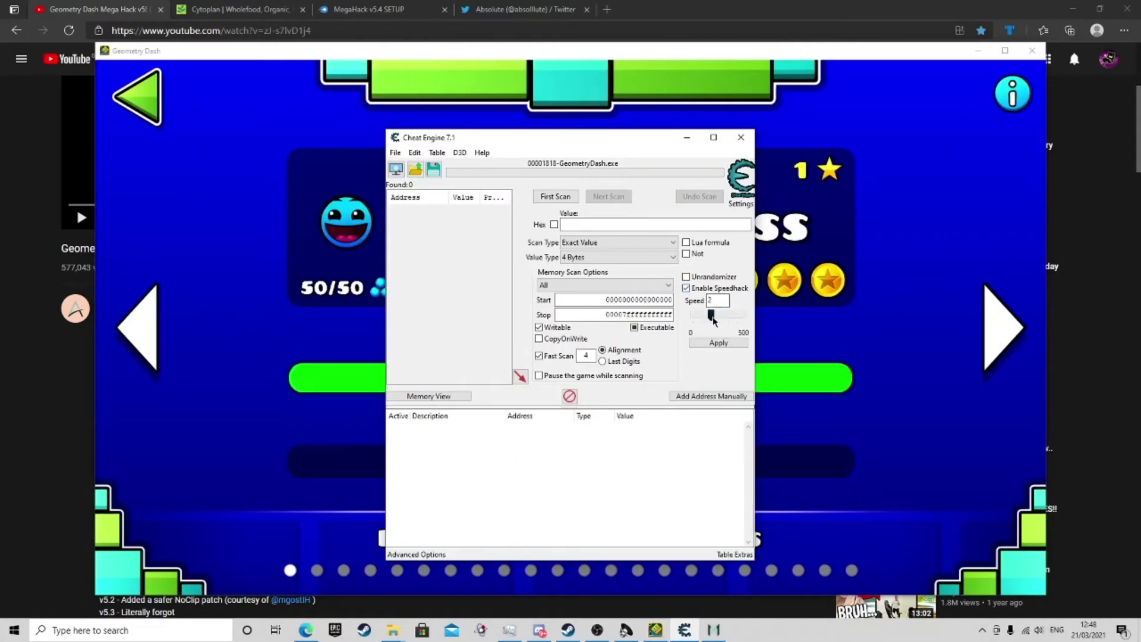
pyautogui.click(719, 343)
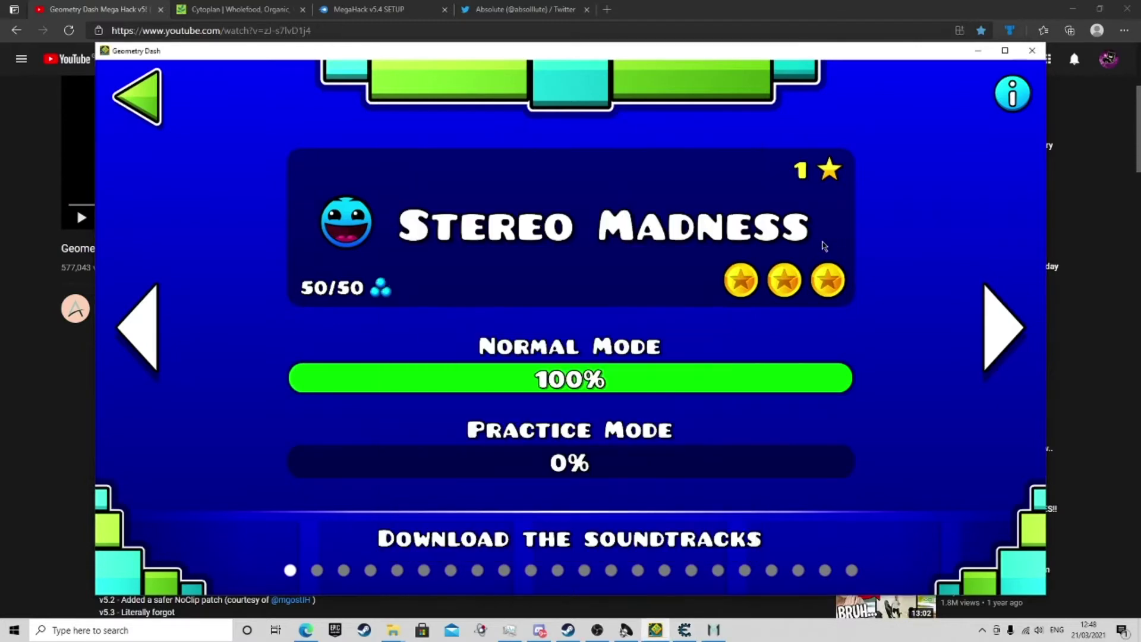
pyautogui.click(713, 268)
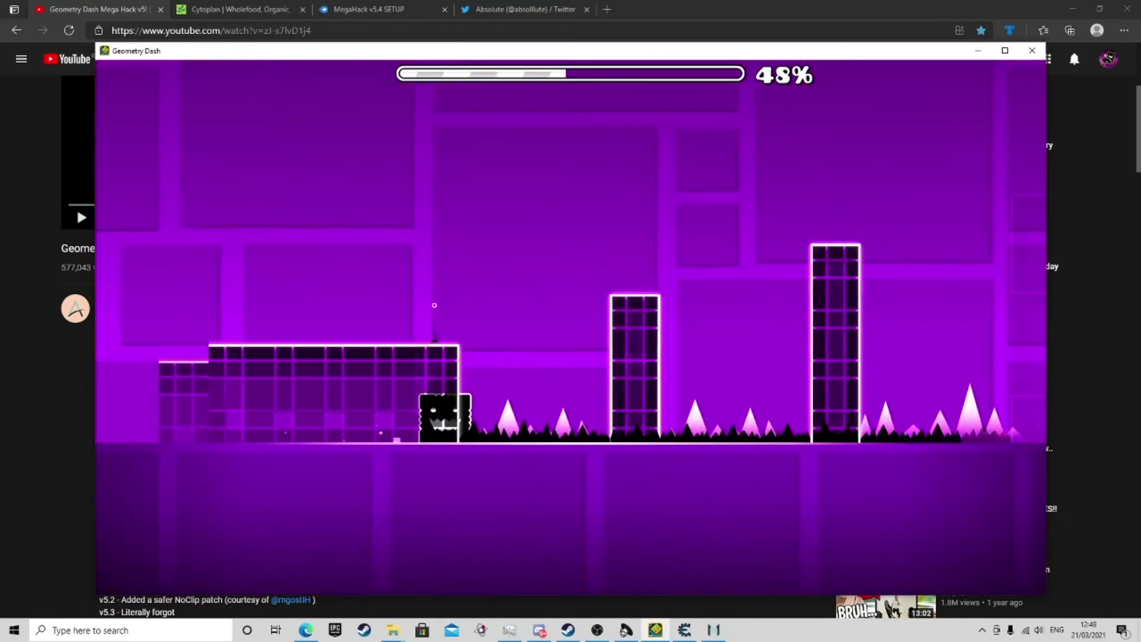
pyautogui.press('space')
pyautogui.press('space')
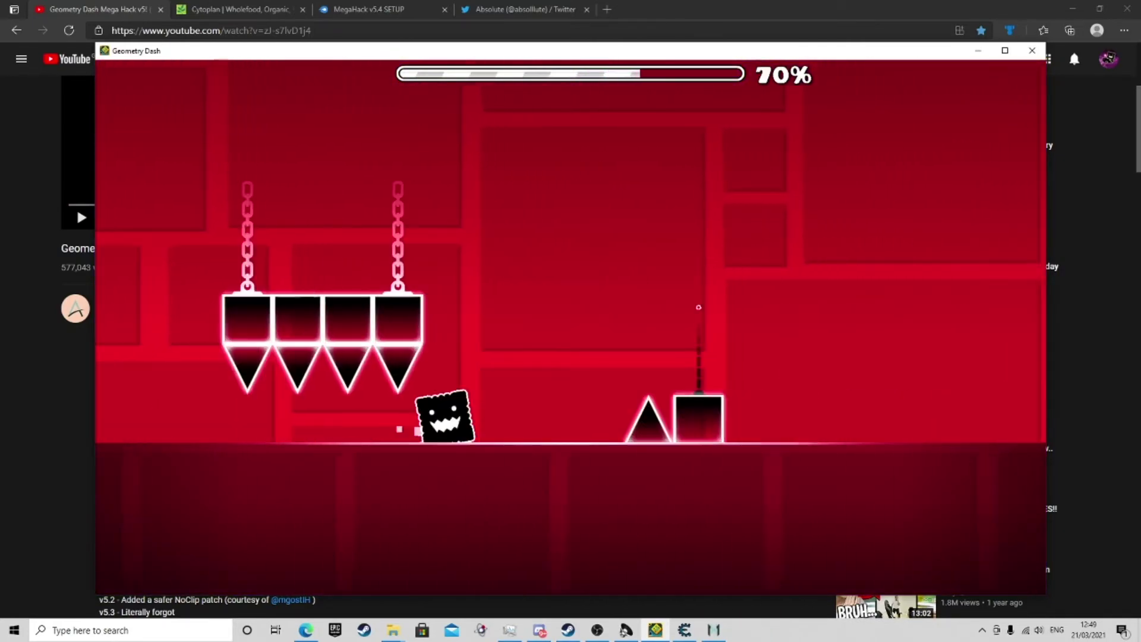
pyautogui.press('space')
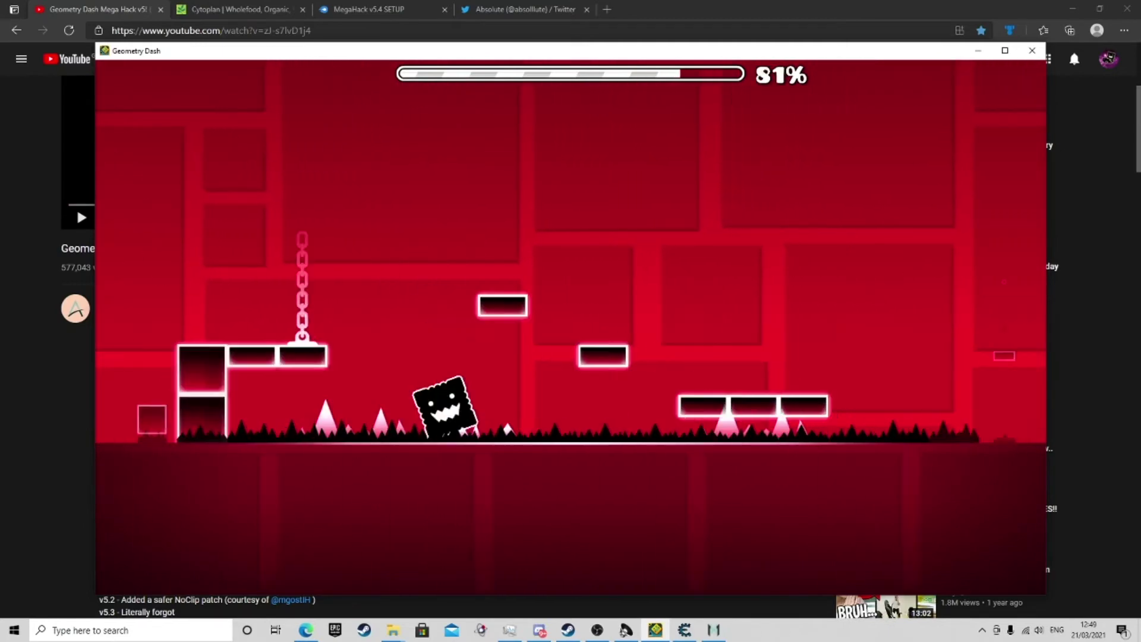
pyautogui.press('Escape')
pyautogui.press('Escape')
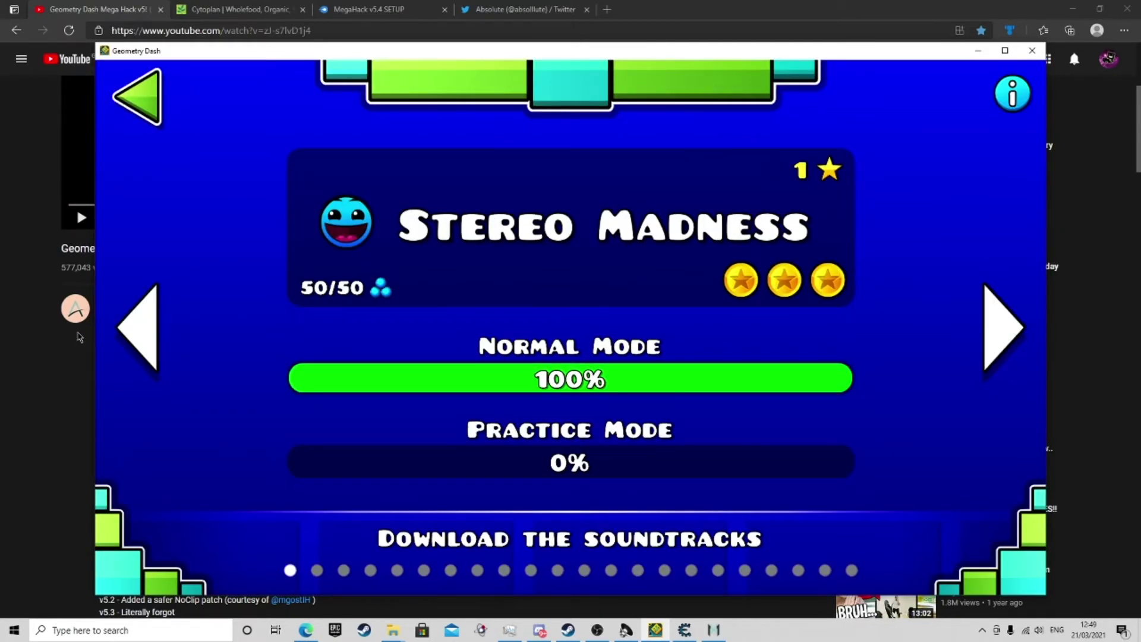
# Enable Accurate Percentage, then briefly play Stereo Madness and exit to level select
pyautogui.click(695, 634)
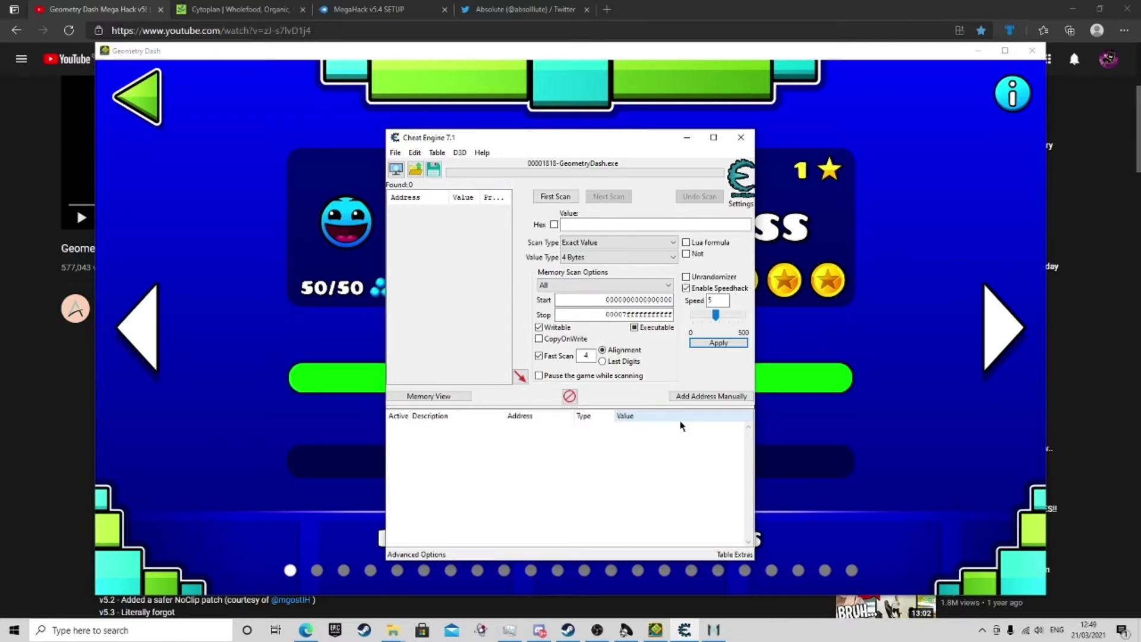
pyautogui.click(725, 635)
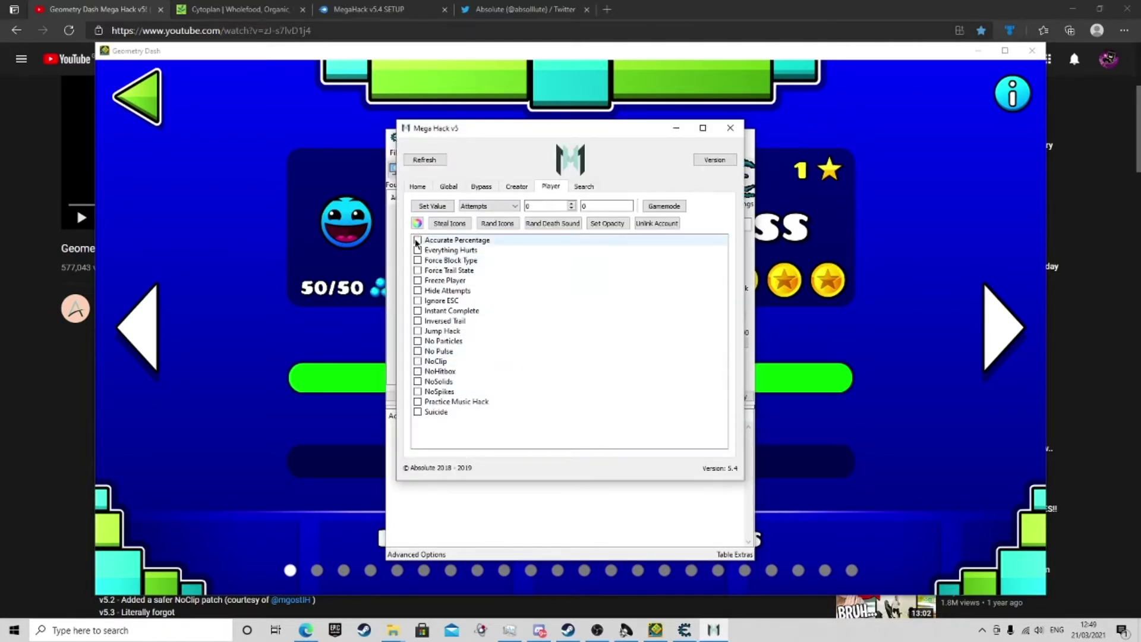
pyautogui.click(418, 241)
pyautogui.click(269, 237)
pyautogui.click(332, 237)
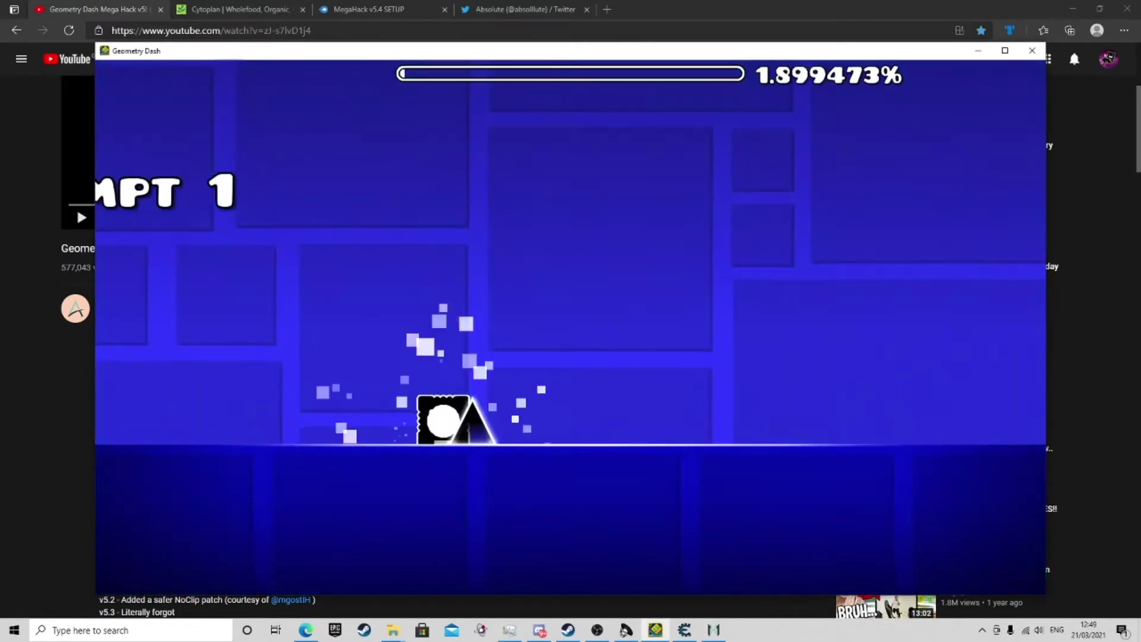
pyautogui.press('space')
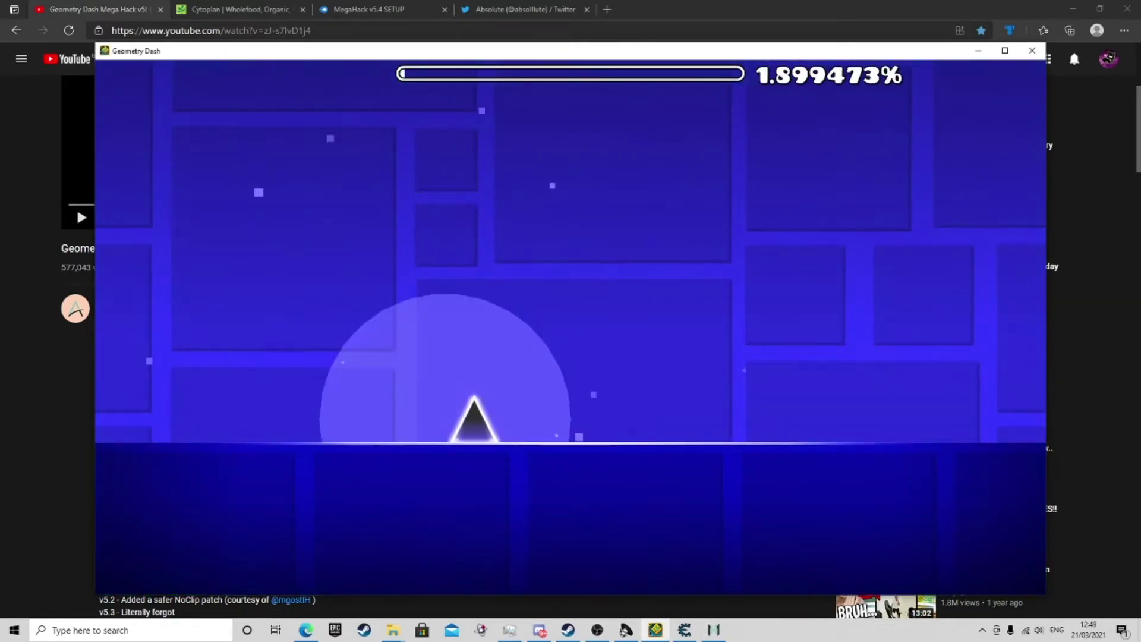
pyautogui.press('Escape')
pyautogui.press('Escape')
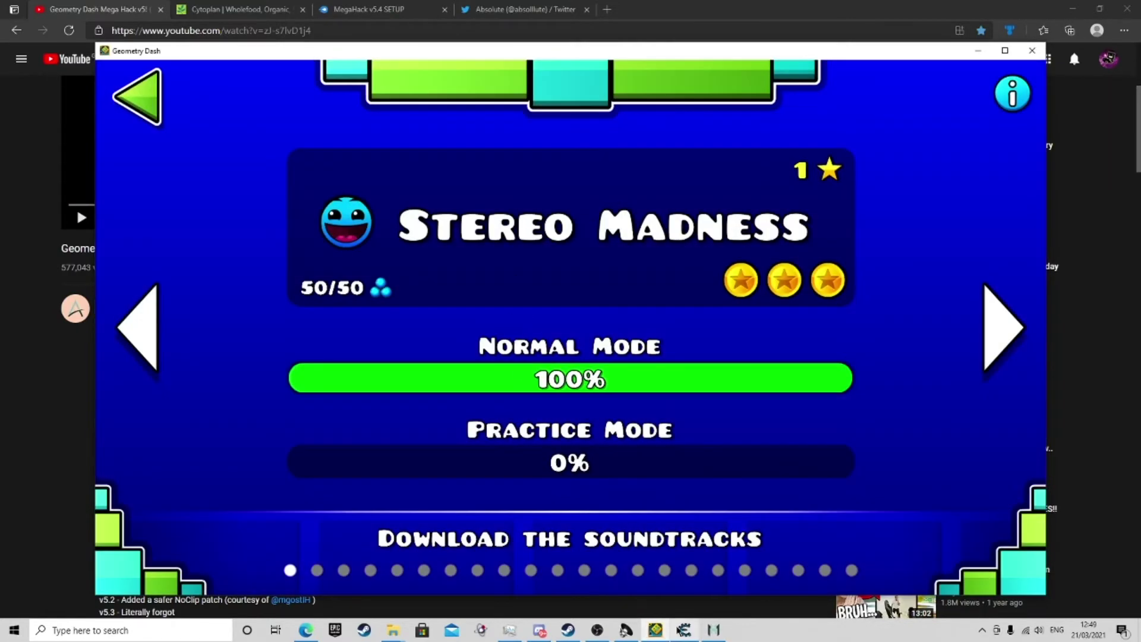
# Switch through Cheat Engine to Mega Hack v5 and review the Global AntiCheat options
pyautogui.hotkey('alt', 'Tab')
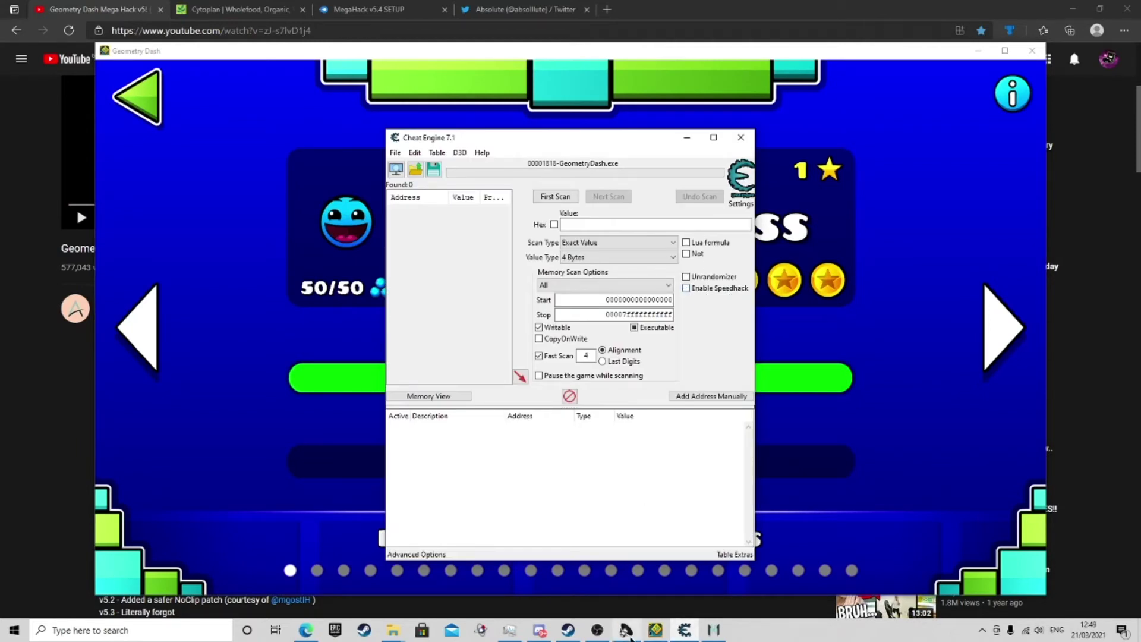
pyautogui.click(714, 631)
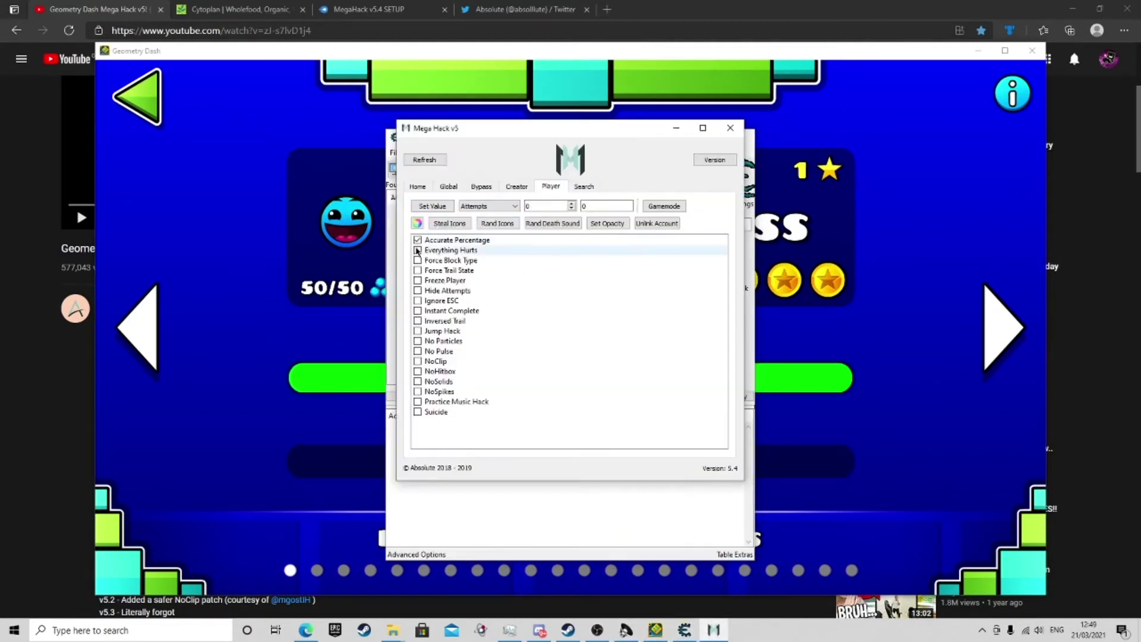
pyautogui.click(420, 189)
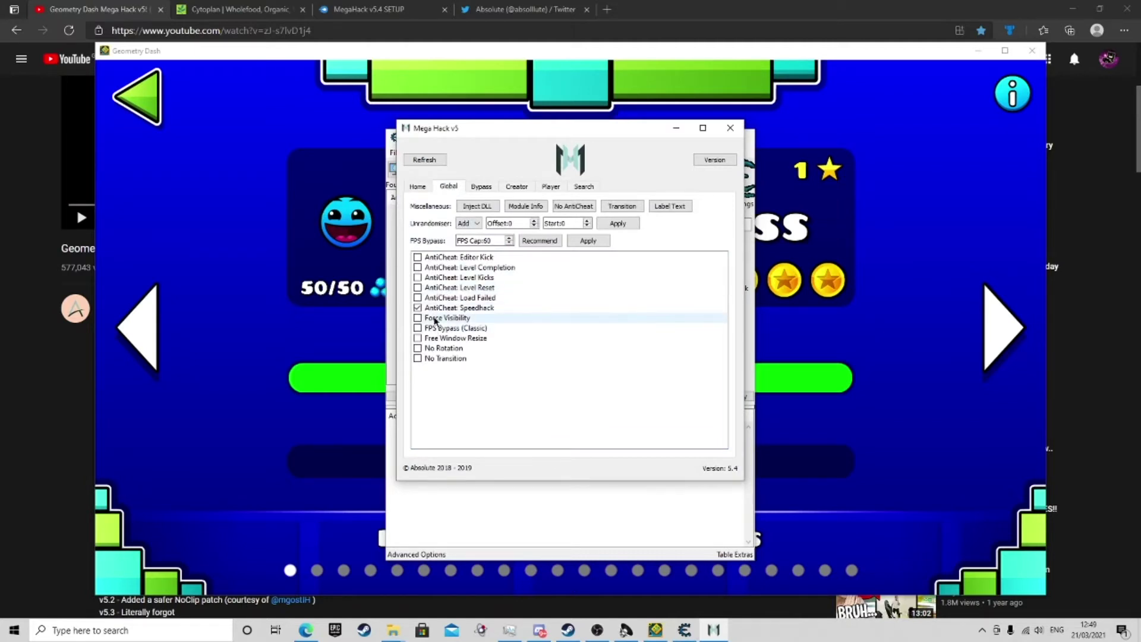
pyautogui.click(488, 279)
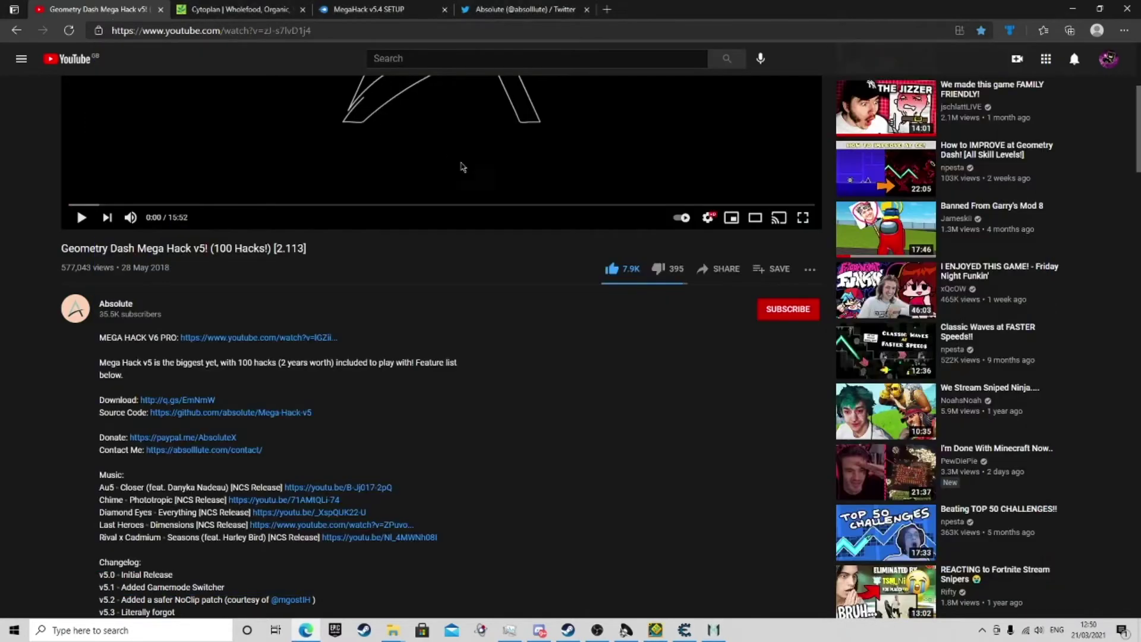
# Return Mega Hack to its Player list, then follow the video's Download link to adf.ly
pyautogui.click(713, 629)
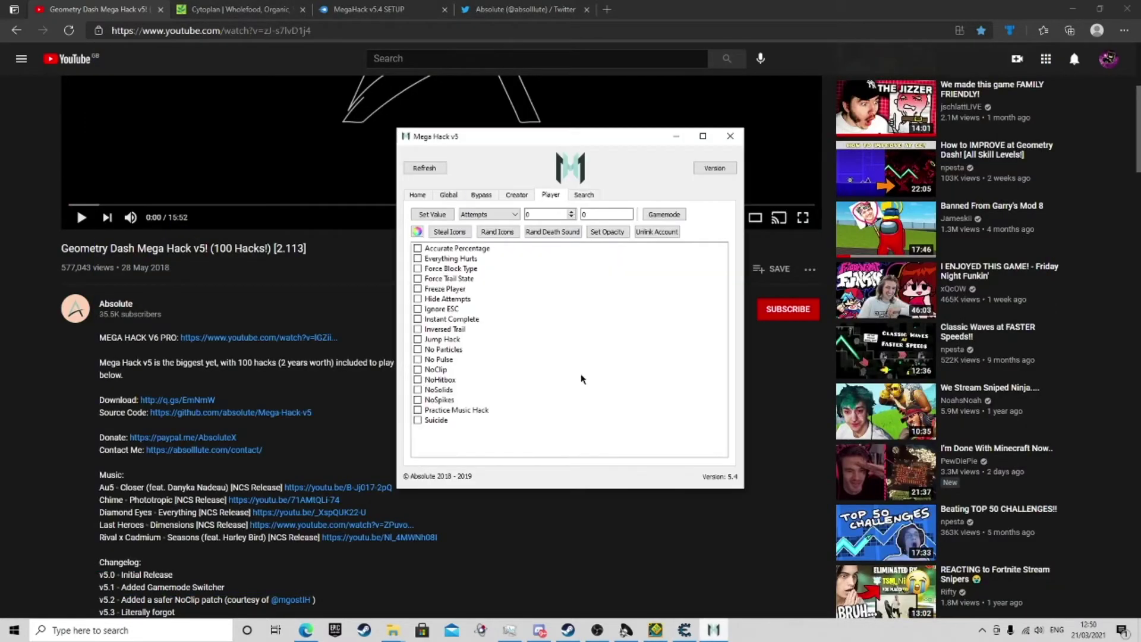
pyautogui.click(576, 196)
pyautogui.click(551, 196)
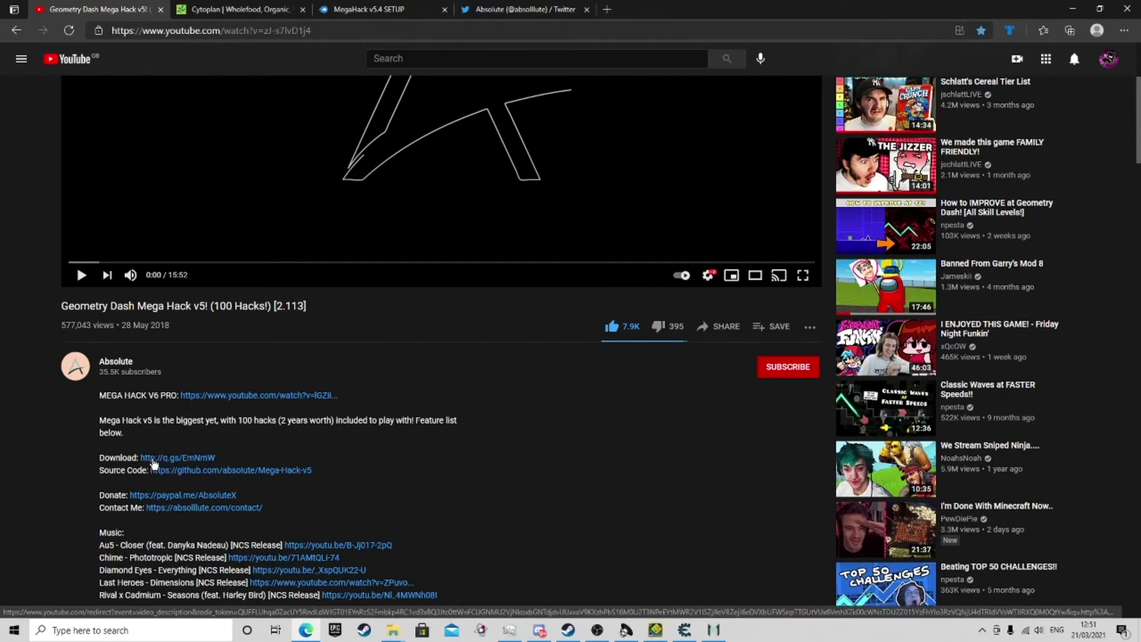
pyautogui.click(153, 460)
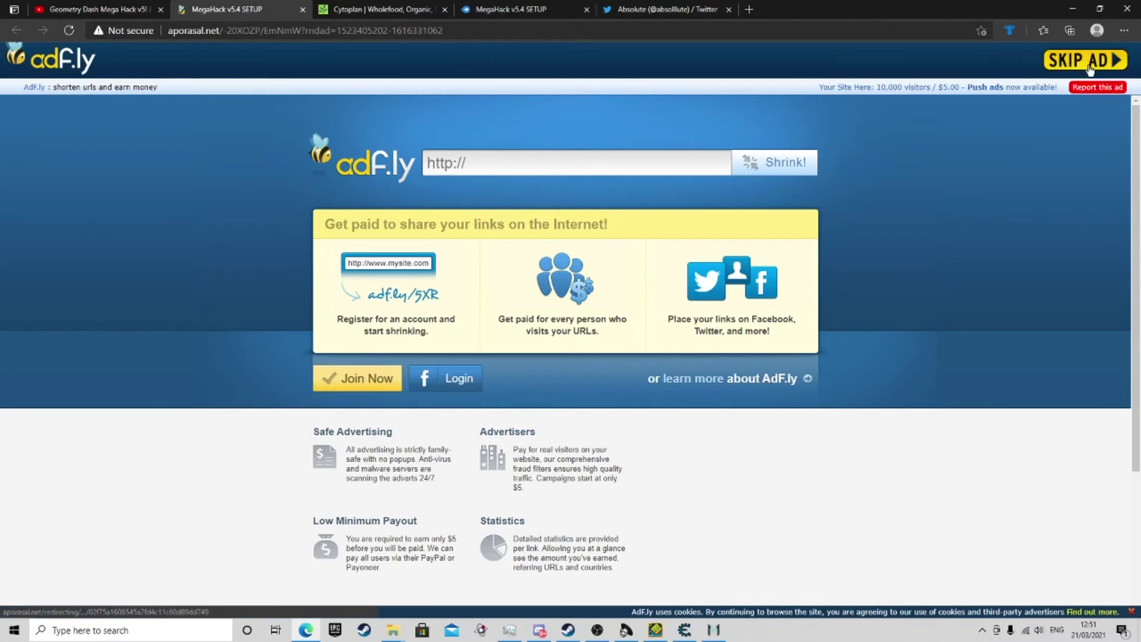
# Skip the adf.ly ad for the MegaHack v5.4 setup and close the InstaQuick and Cytoplan ad tabs
pyautogui.click(1090, 63)
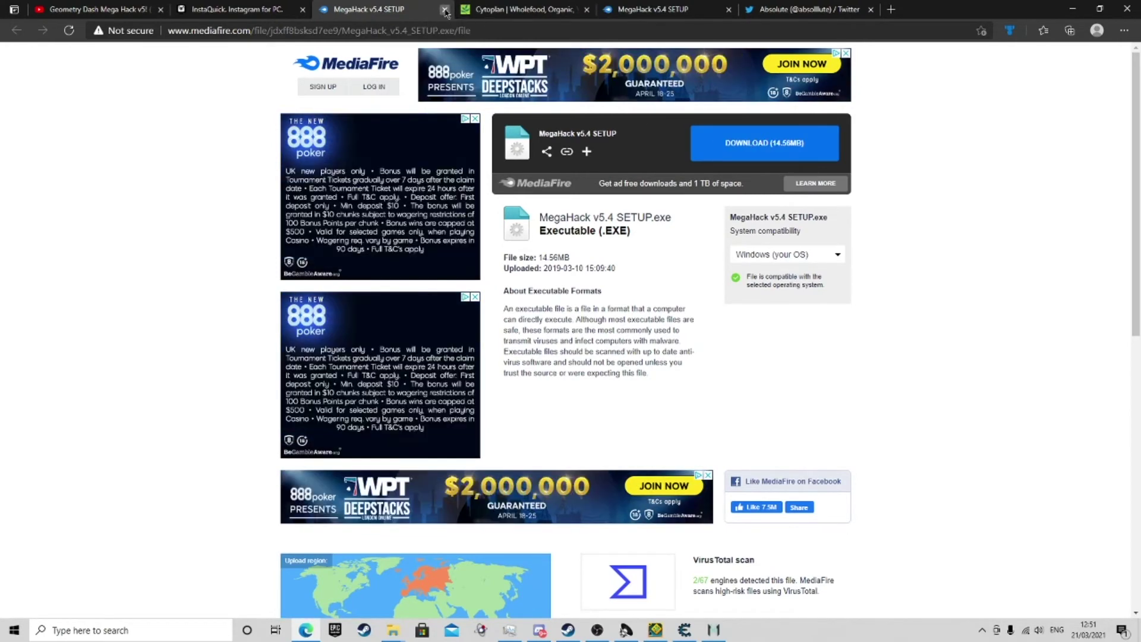
pyautogui.click(444, 10)
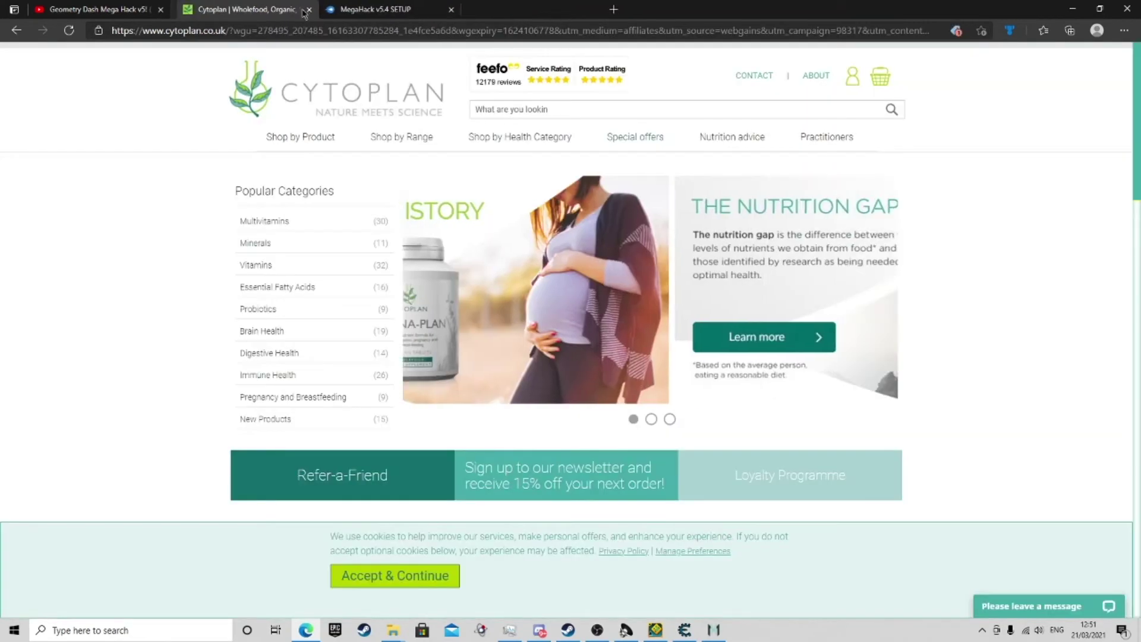
pyautogui.click(301, 9)
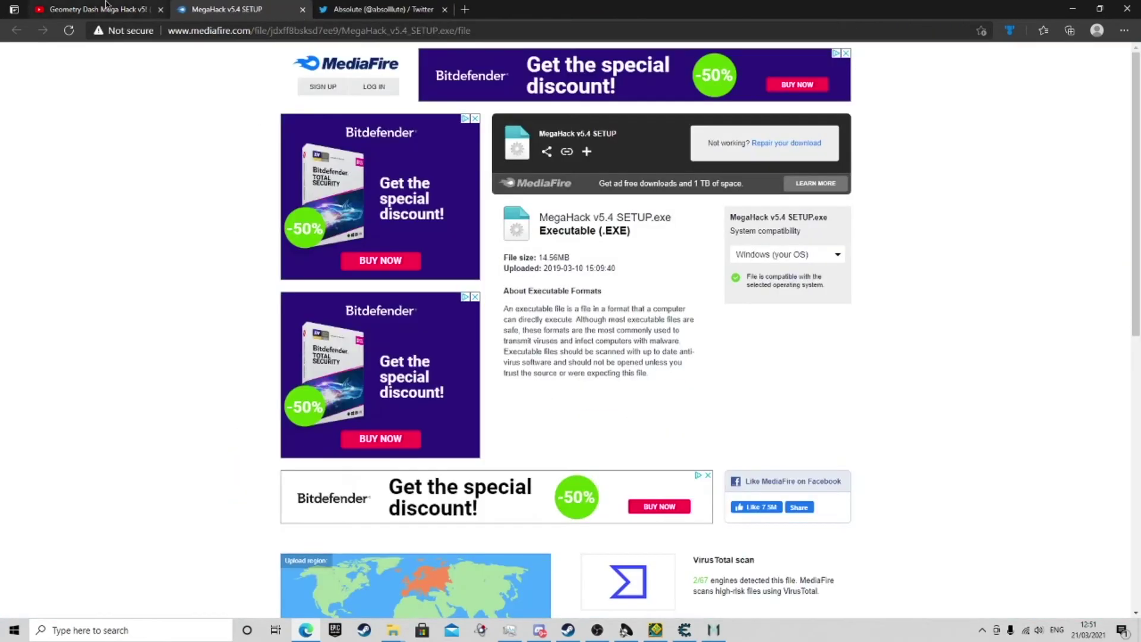
pyautogui.click(105, 7)
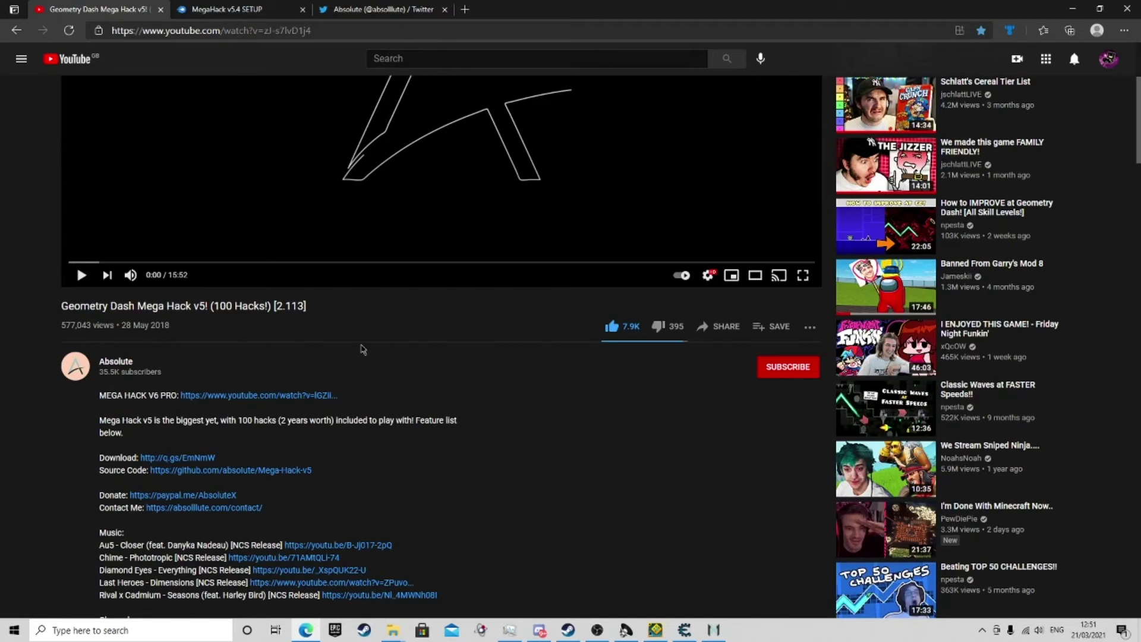
# Search Mega Hack's hacks for 'speed', check Cheat Engine, then return to Mega Hack
pyautogui.click(713, 629)
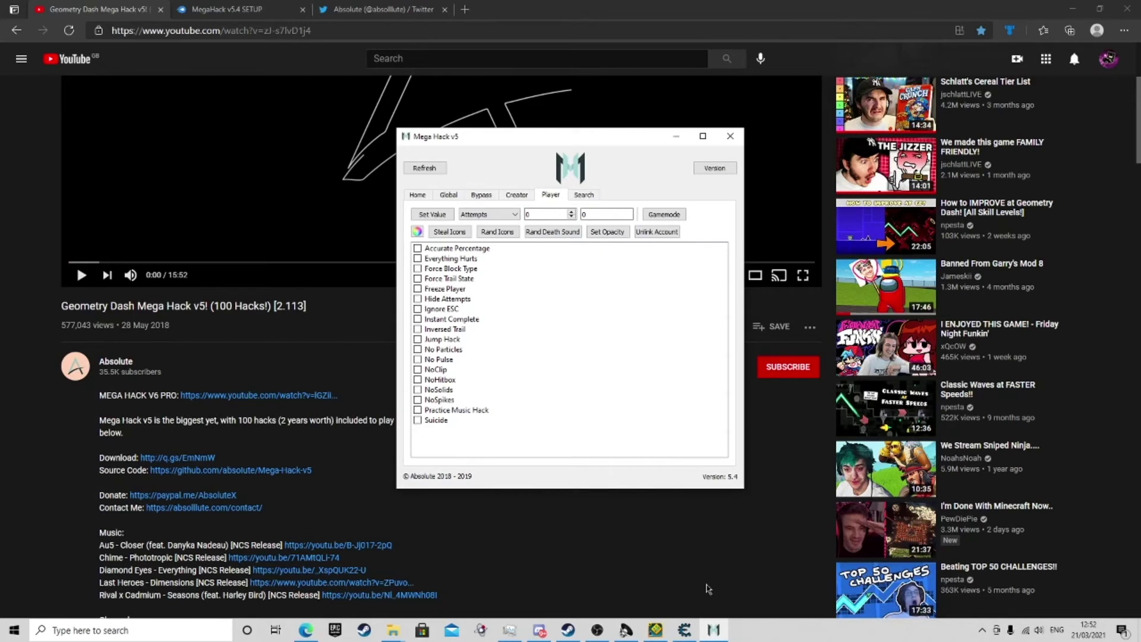
pyautogui.click(583, 194)
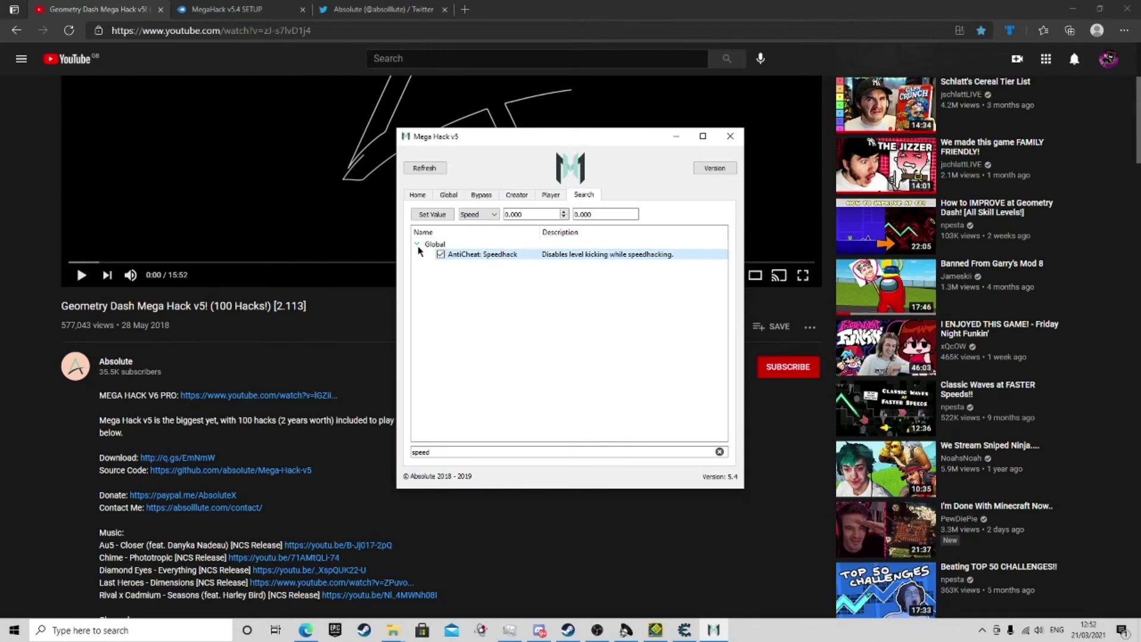
pyautogui.click(676, 633)
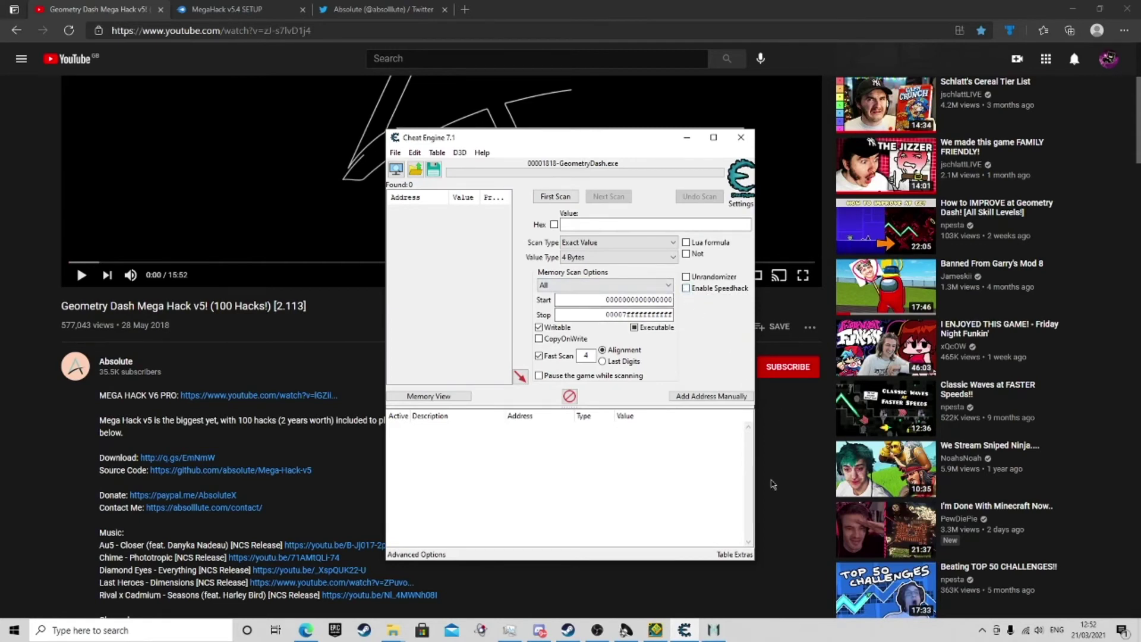
pyautogui.hotkey('alt', 'Tab')
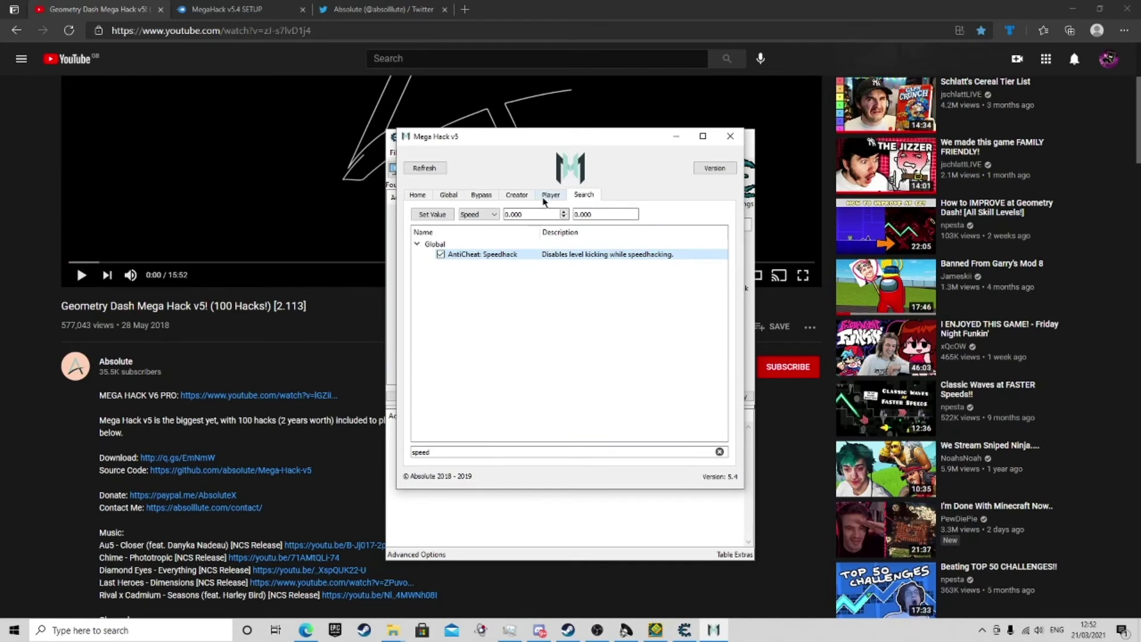
# Browse the Bypass, Global and Player hack categories in Mega Hack
pyautogui.click(483, 195)
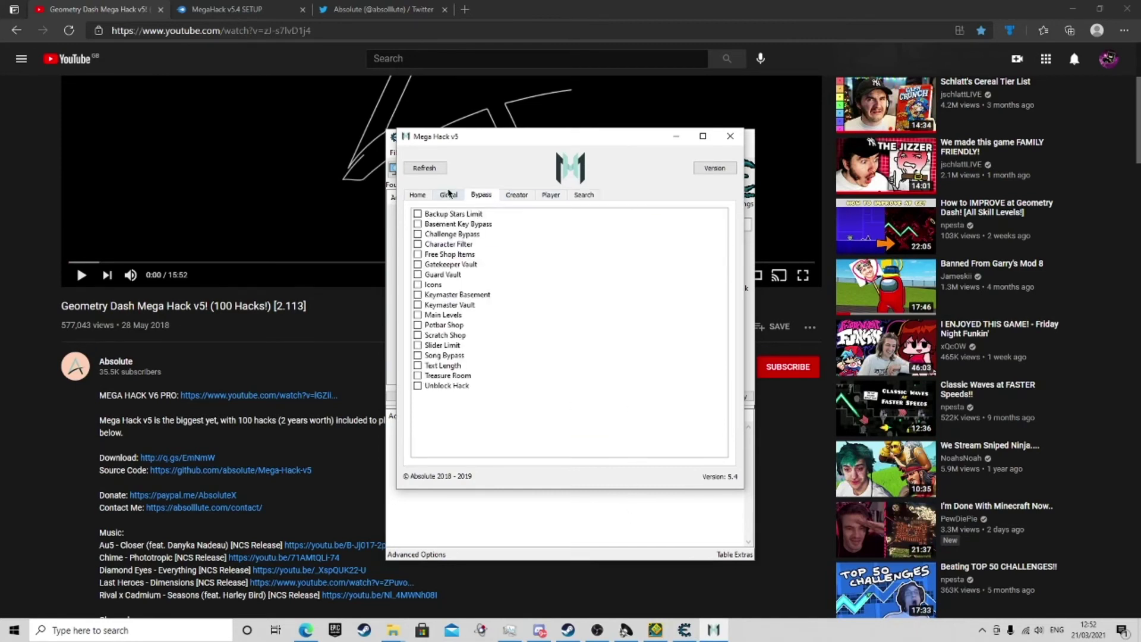
pyautogui.click(449, 196)
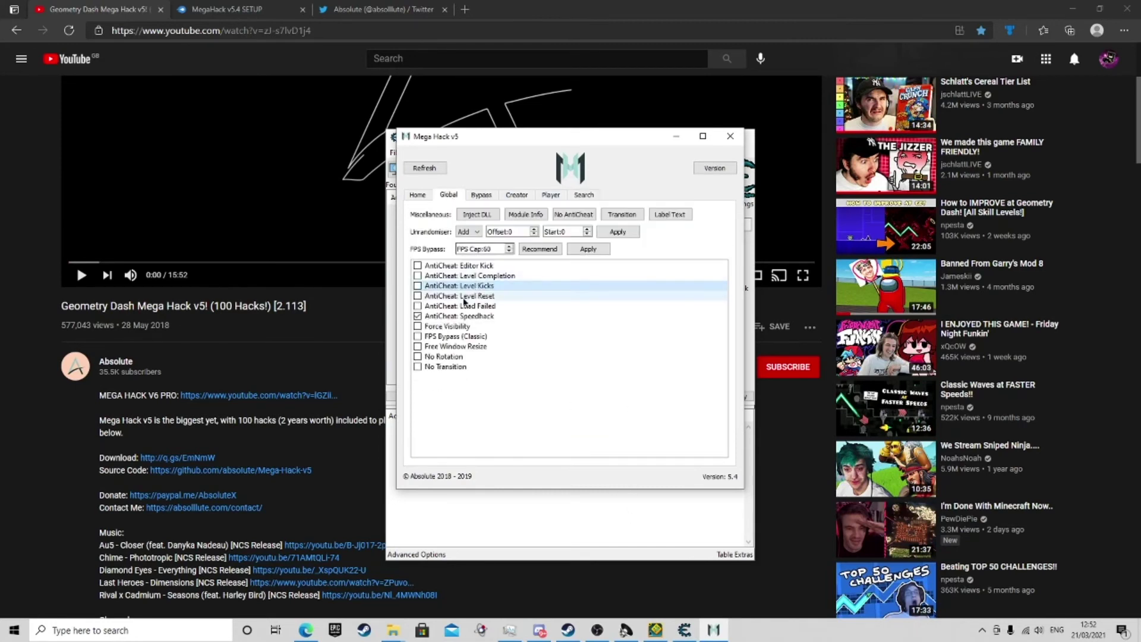
pyautogui.press('Right')
pyautogui.press('Right')
pyautogui.press('Right')
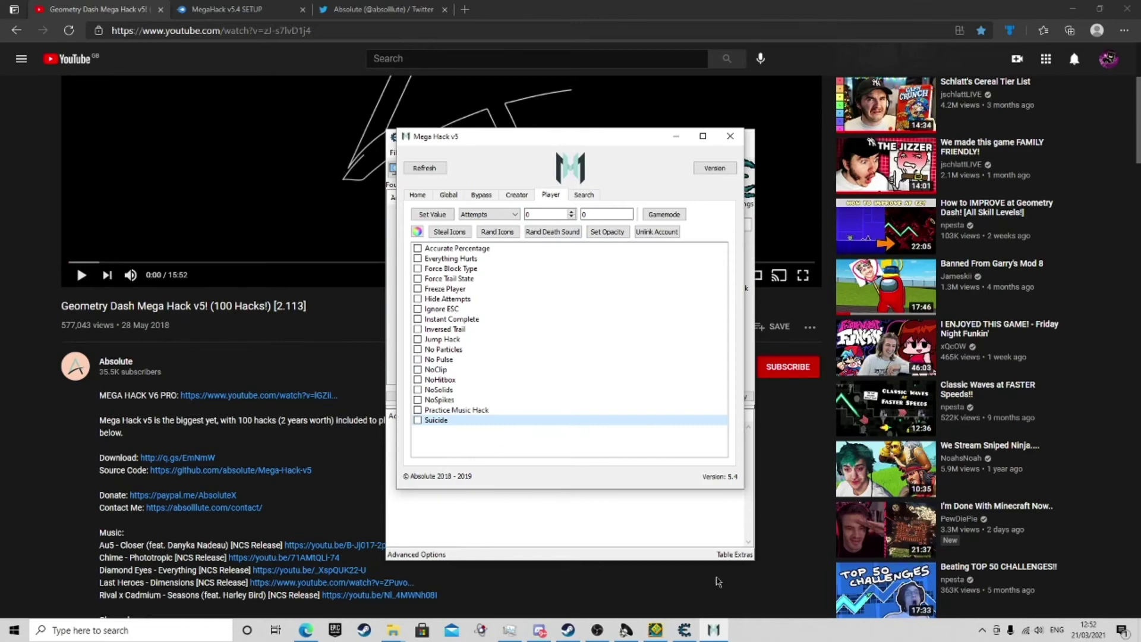
# Page past Back On Track to Polargeist, view and close its stats, then return to the main menu
pyautogui.click(656, 631)
pyautogui.click(990, 321)
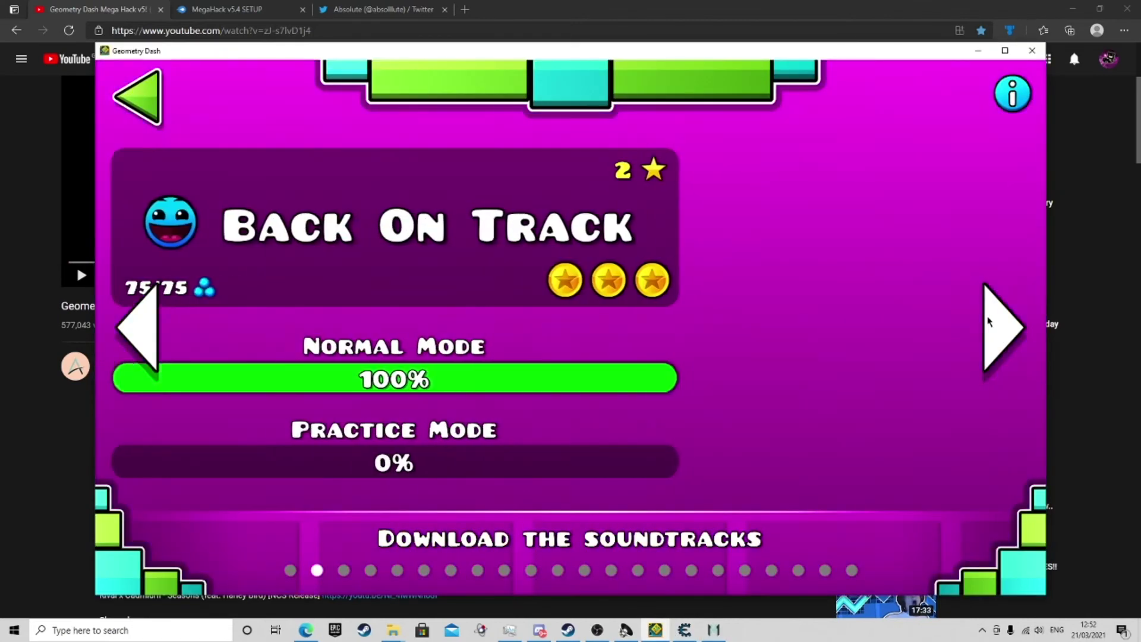
pyautogui.click(991, 321)
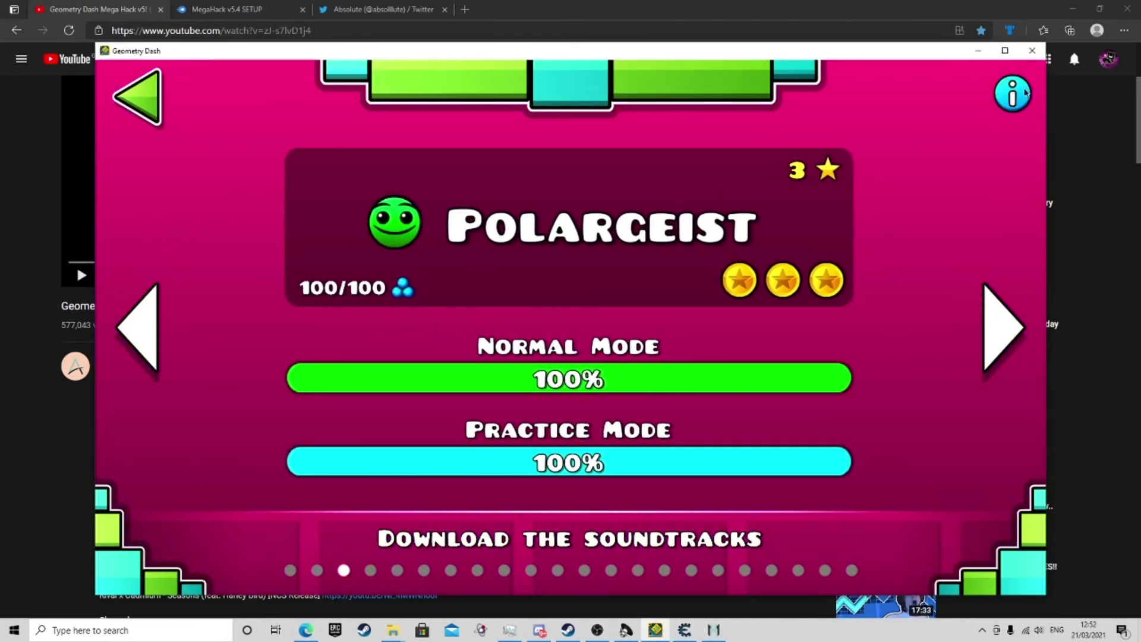
pyautogui.click(562, 375)
pyautogui.click(541, 450)
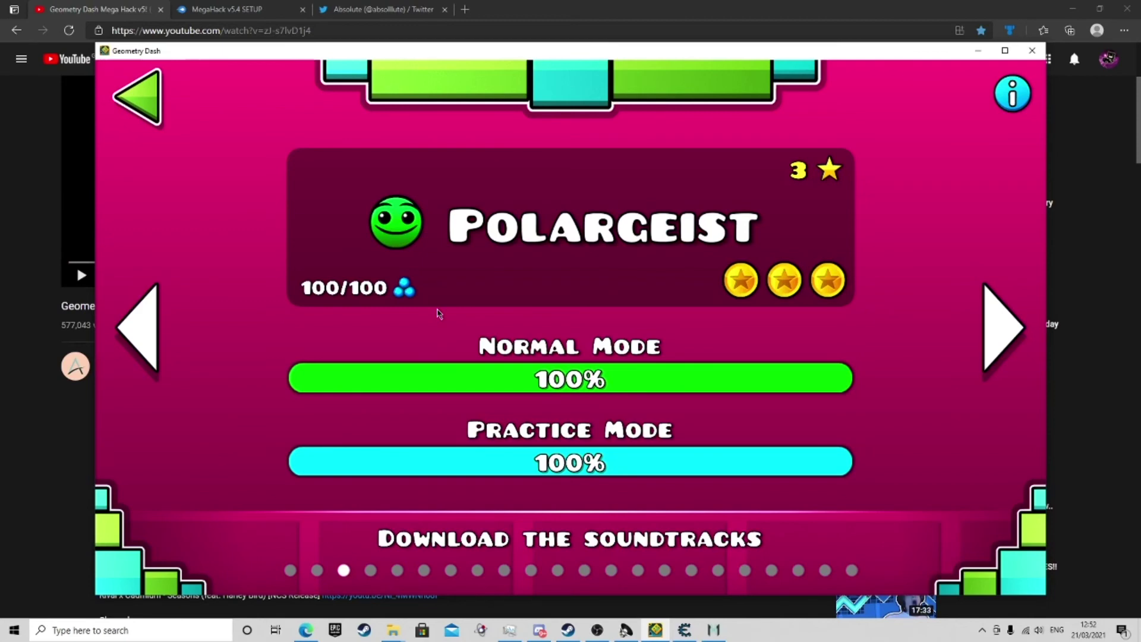
pyautogui.click(156, 116)
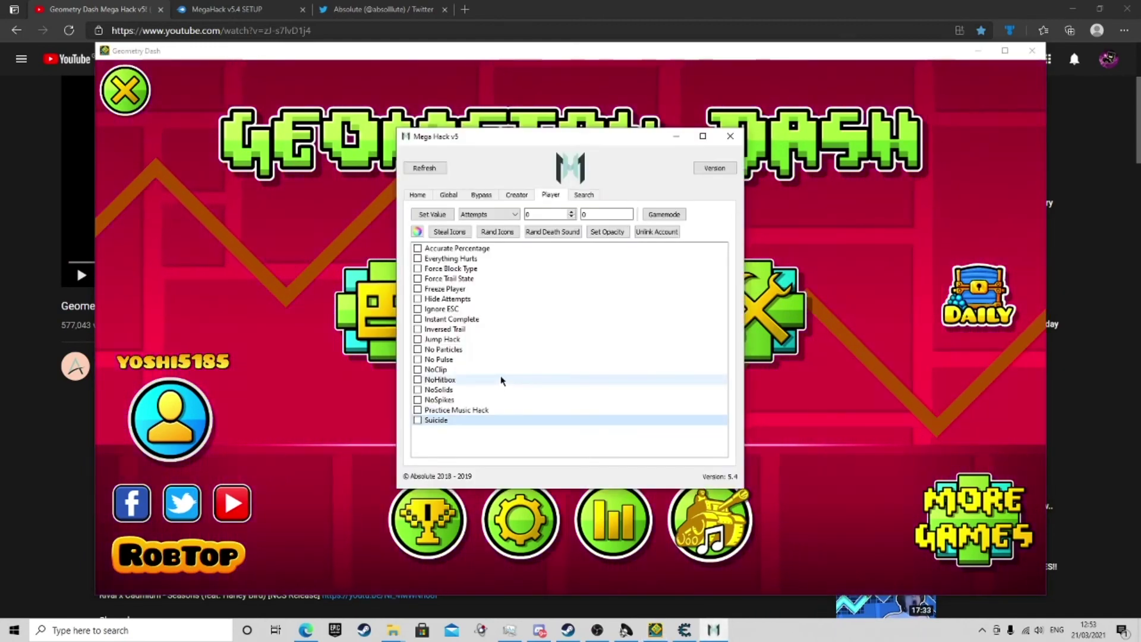
# Toggle NoClip on and back off in the Player hacks, then bring Cheat Engine forward
pyautogui.click(418, 370)
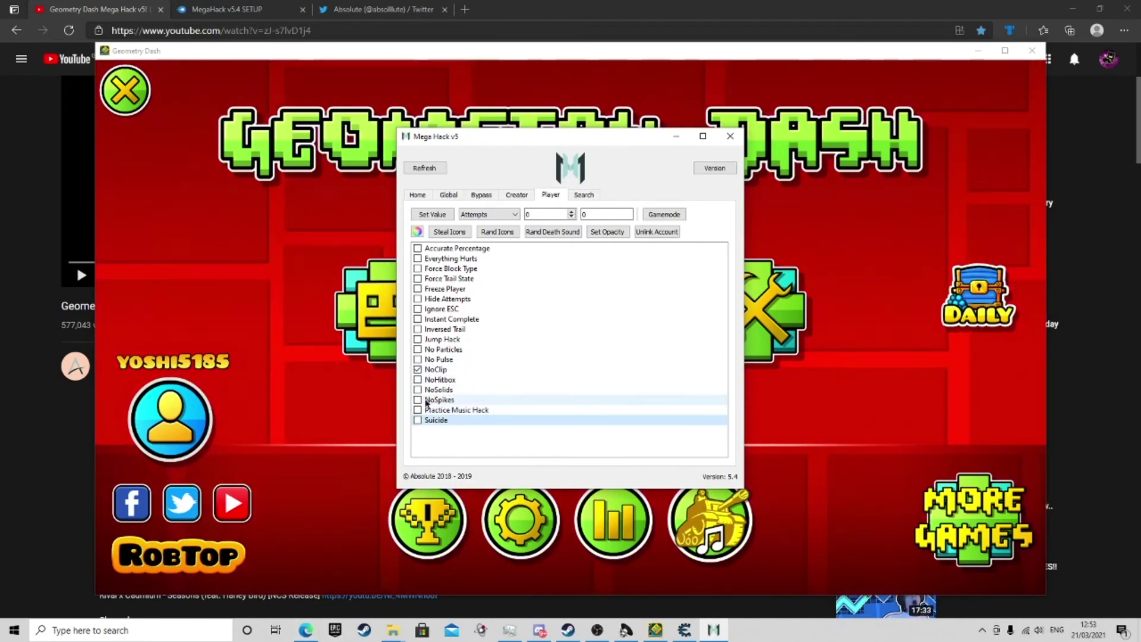
pyautogui.click(419, 369)
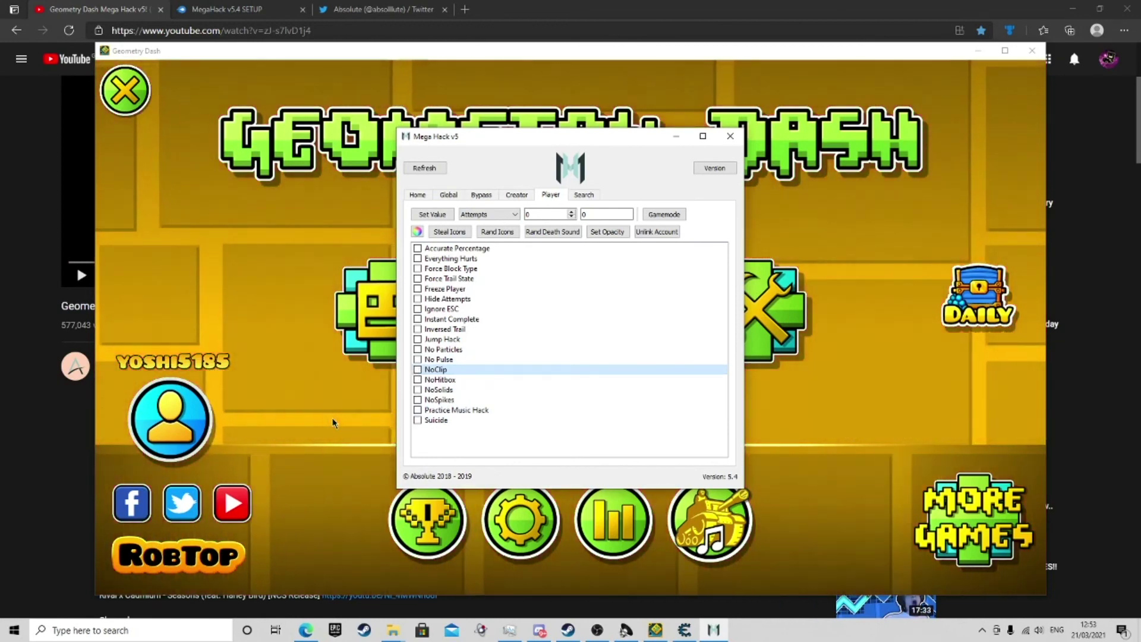
pyautogui.click(694, 634)
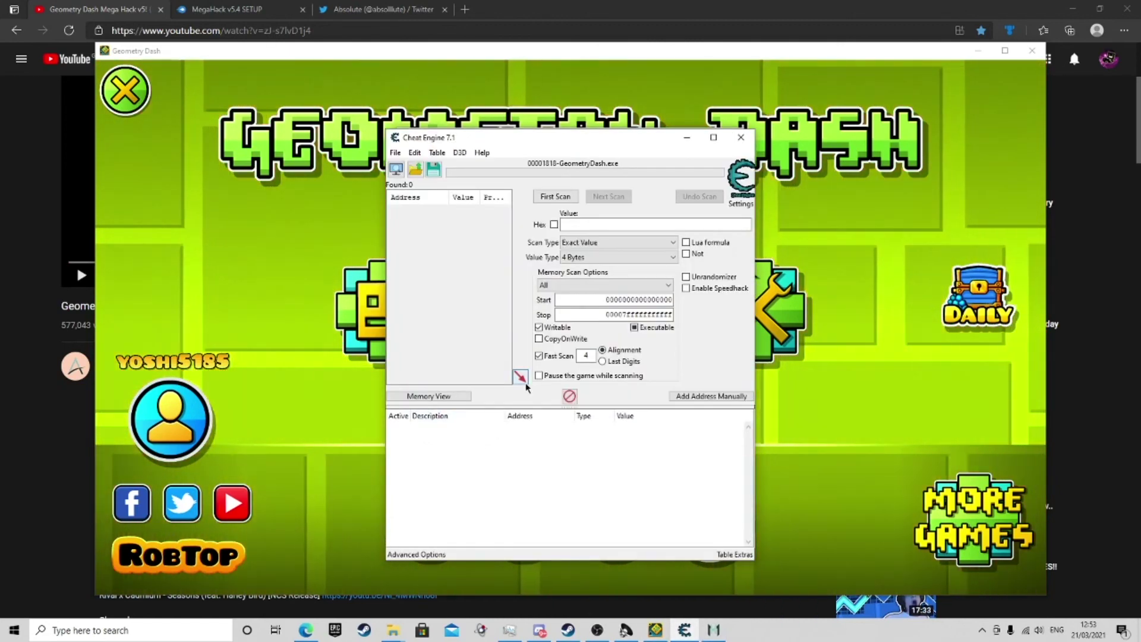
# Bring the Geometry Dash main menu back in front of Cheat Engine
pyautogui.click(812, 434)
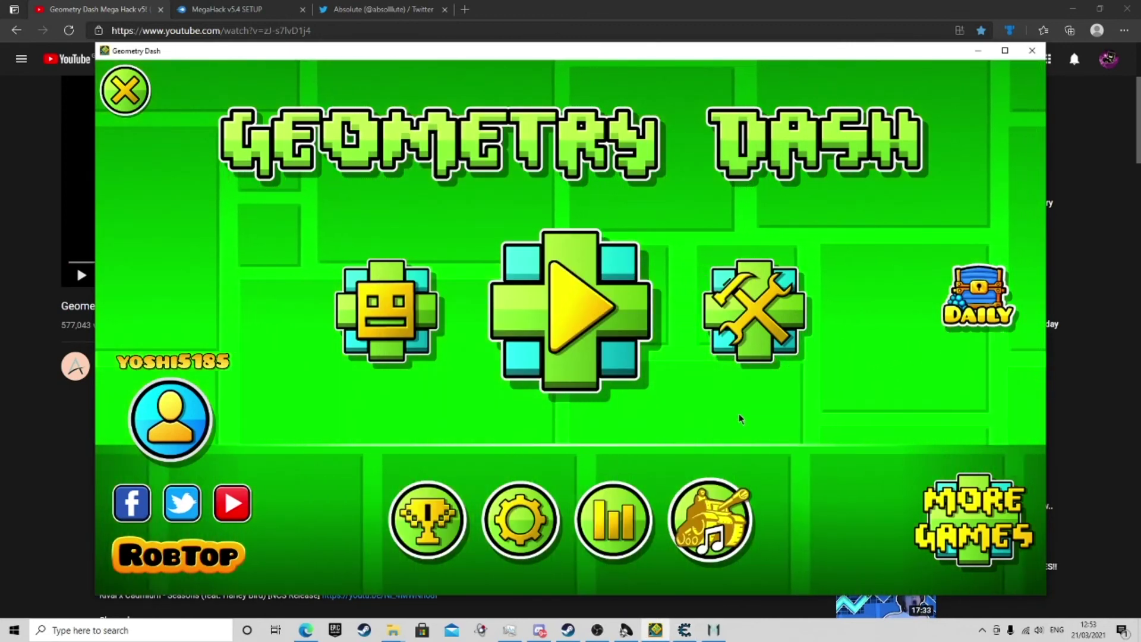